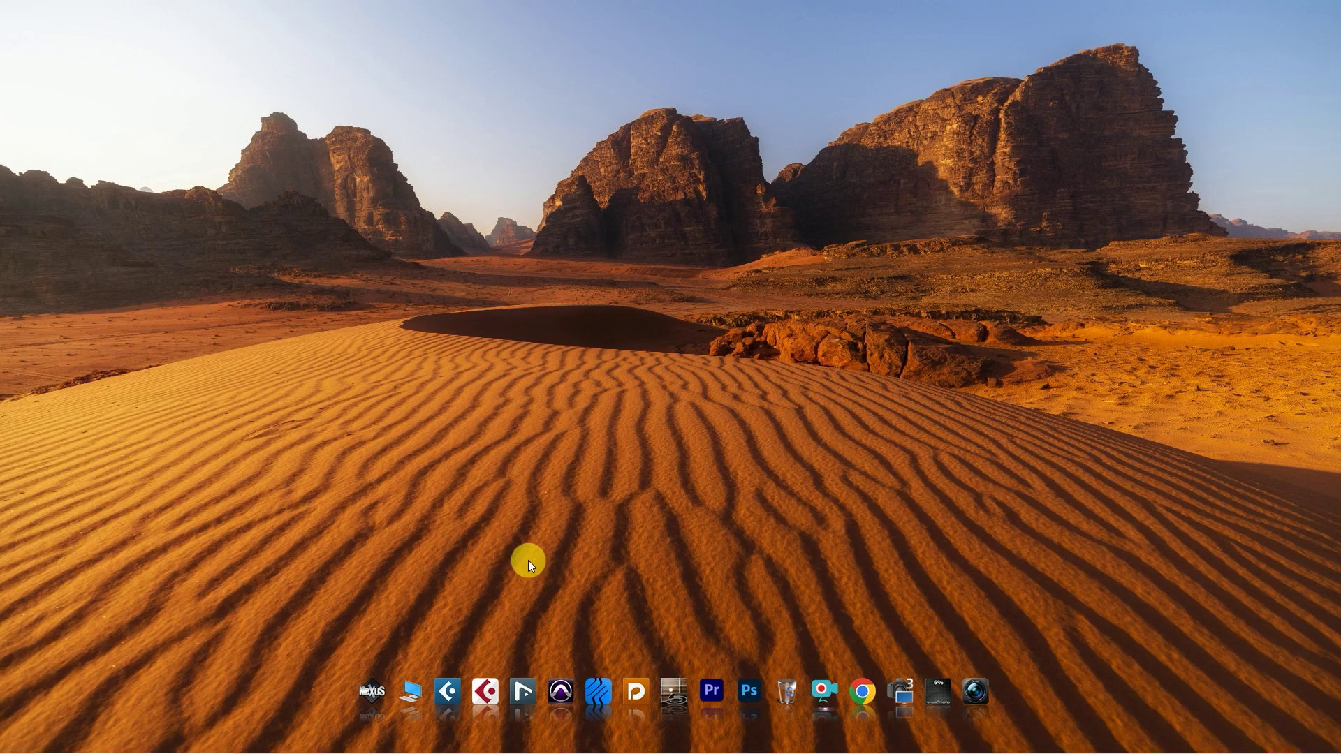
- Launch Cubase, dismiss the Waves folder prompt, and show the More templates in the Hub
click(448, 691)
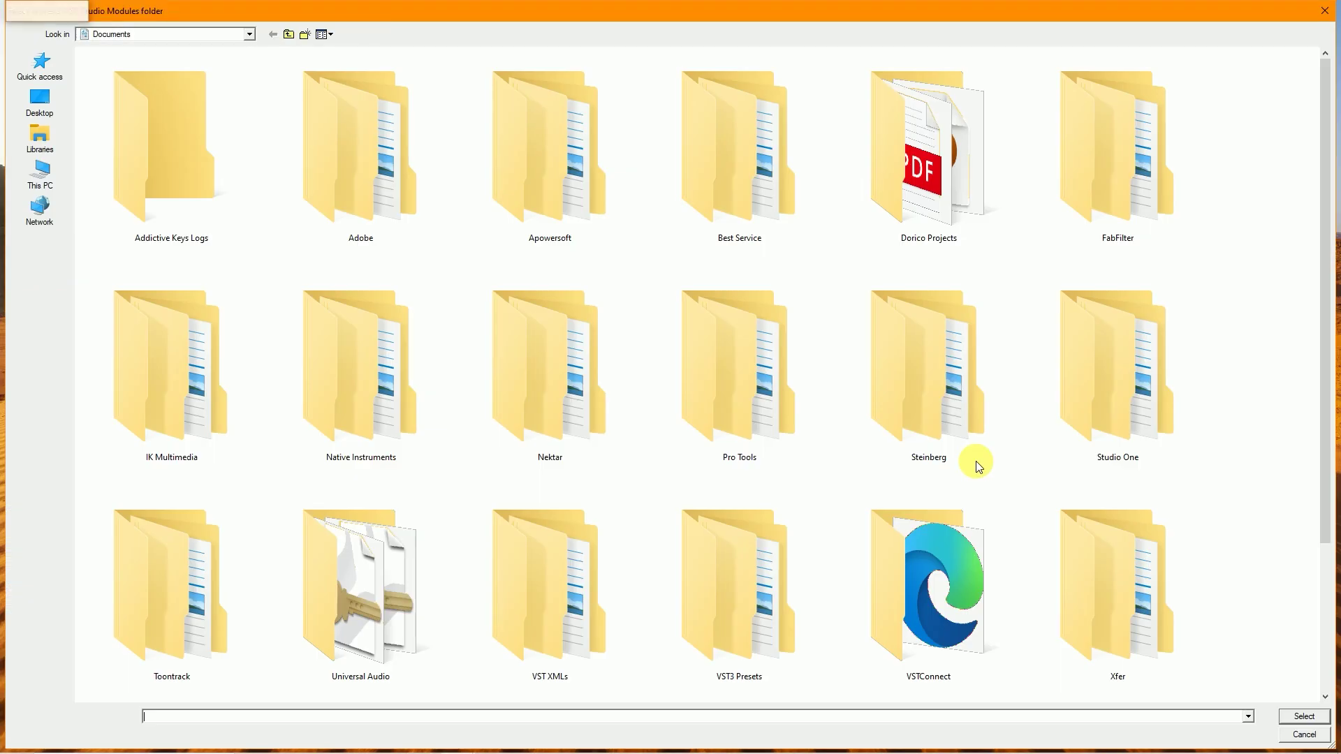
click(1324, 11)
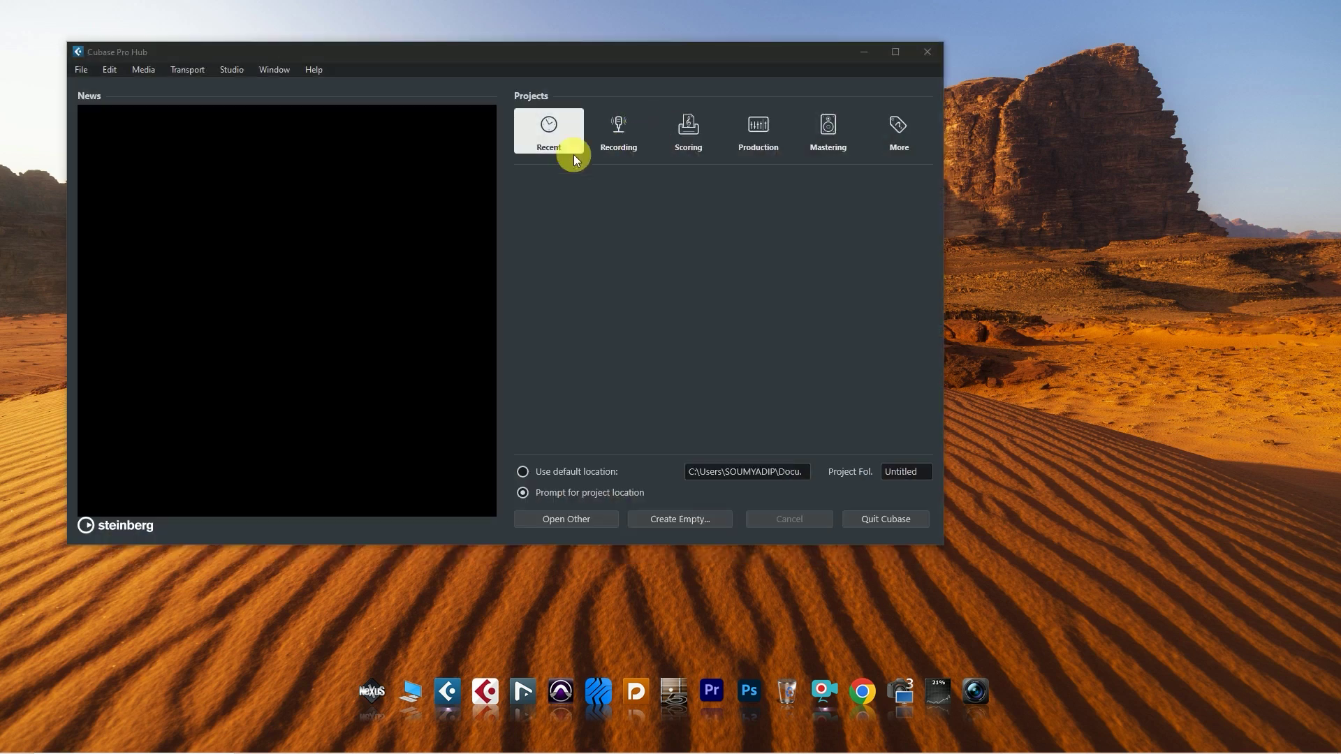
click(913, 126)
- Create an empty project with a taller mono Audio 01 track and the MixConsole below
double_click(549, 192)
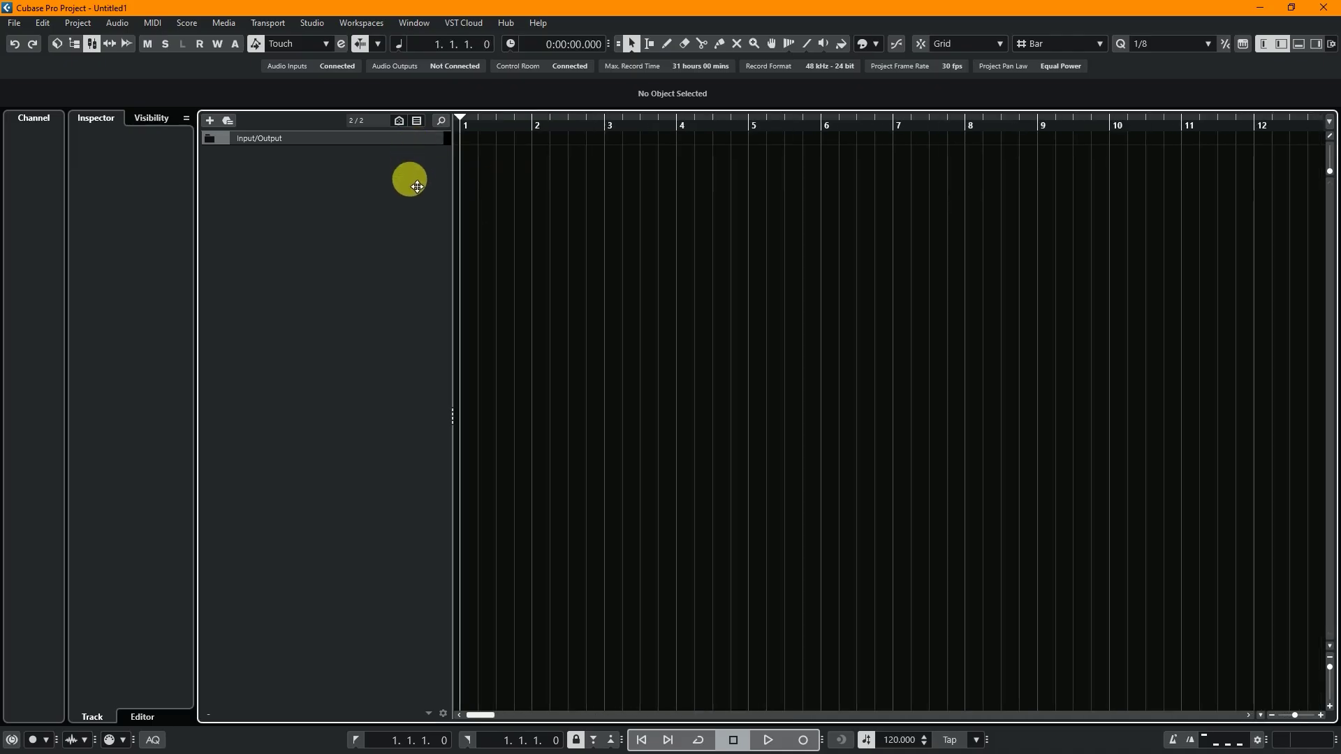
double_click(1242, 297)
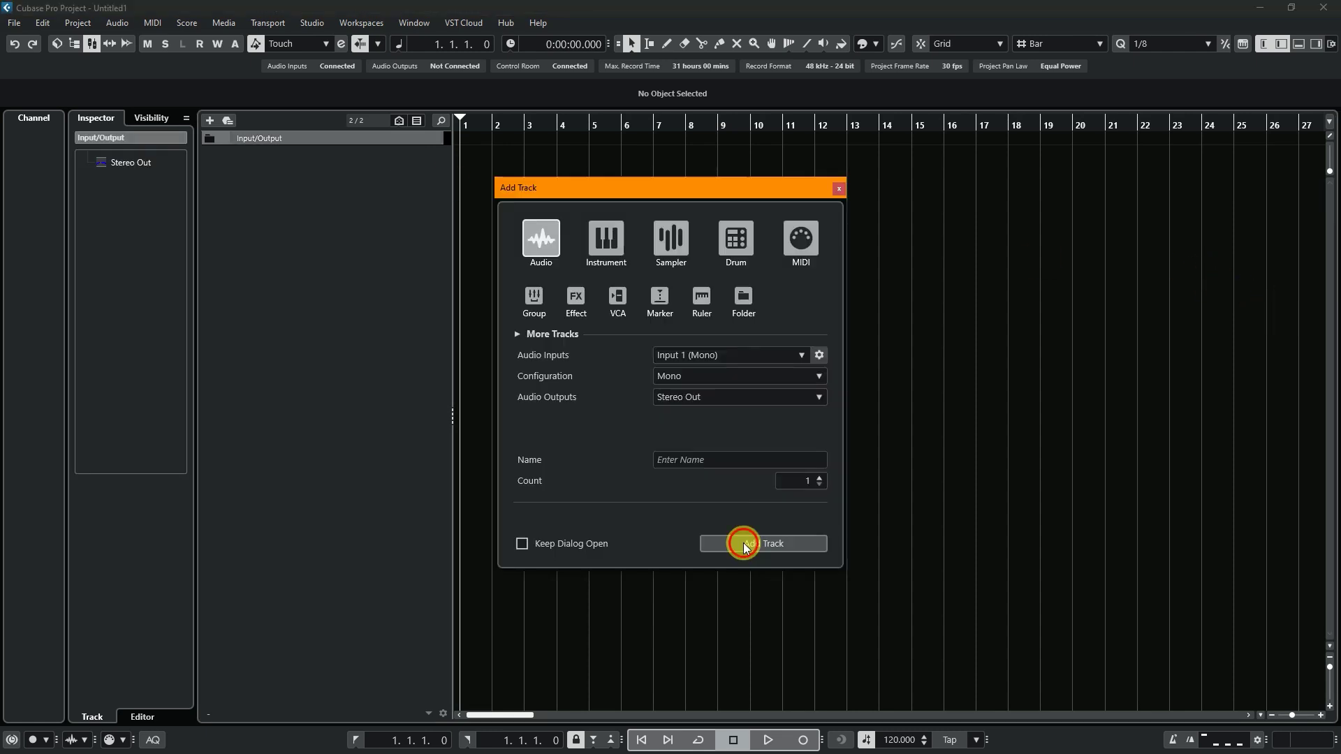
click(741, 542)
mouse_move(417, 178)
mouse_down()
mouse_move(409, 194)
mouse_move(435, 246)
mouse_up()
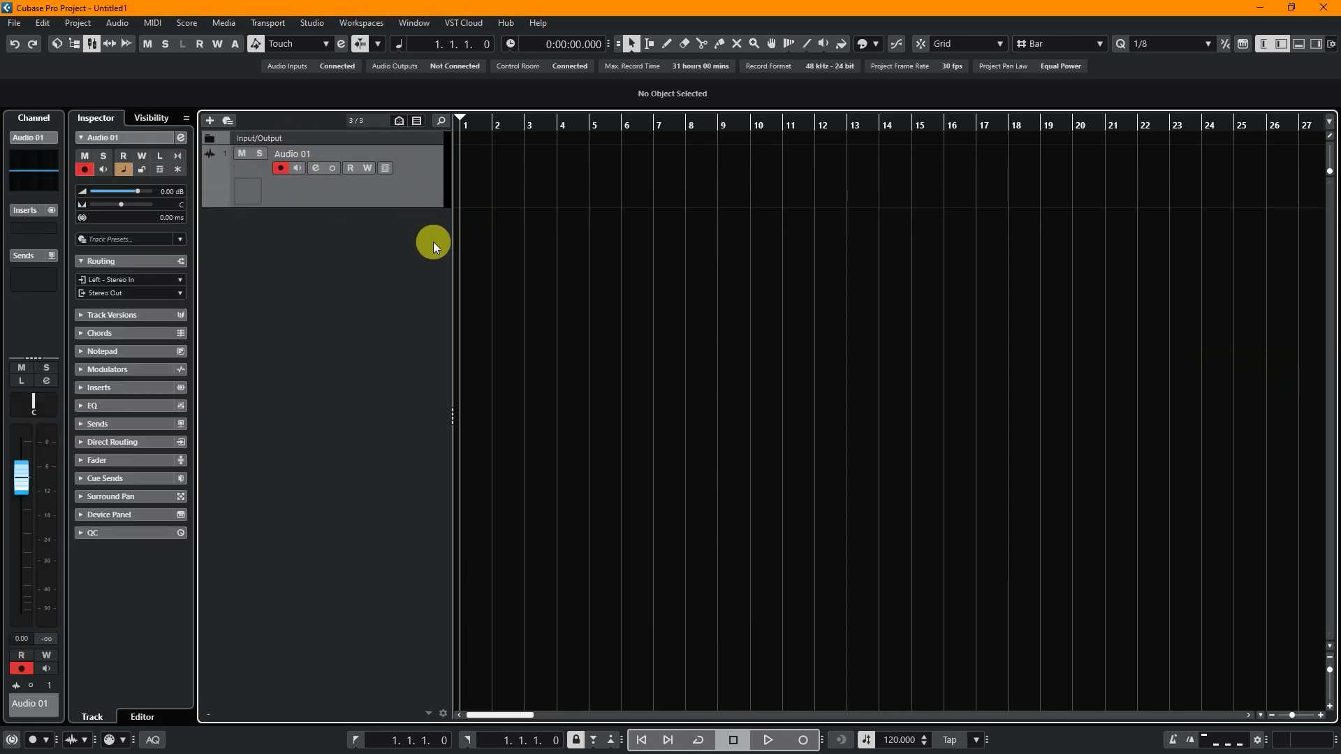
key(alt+F3)
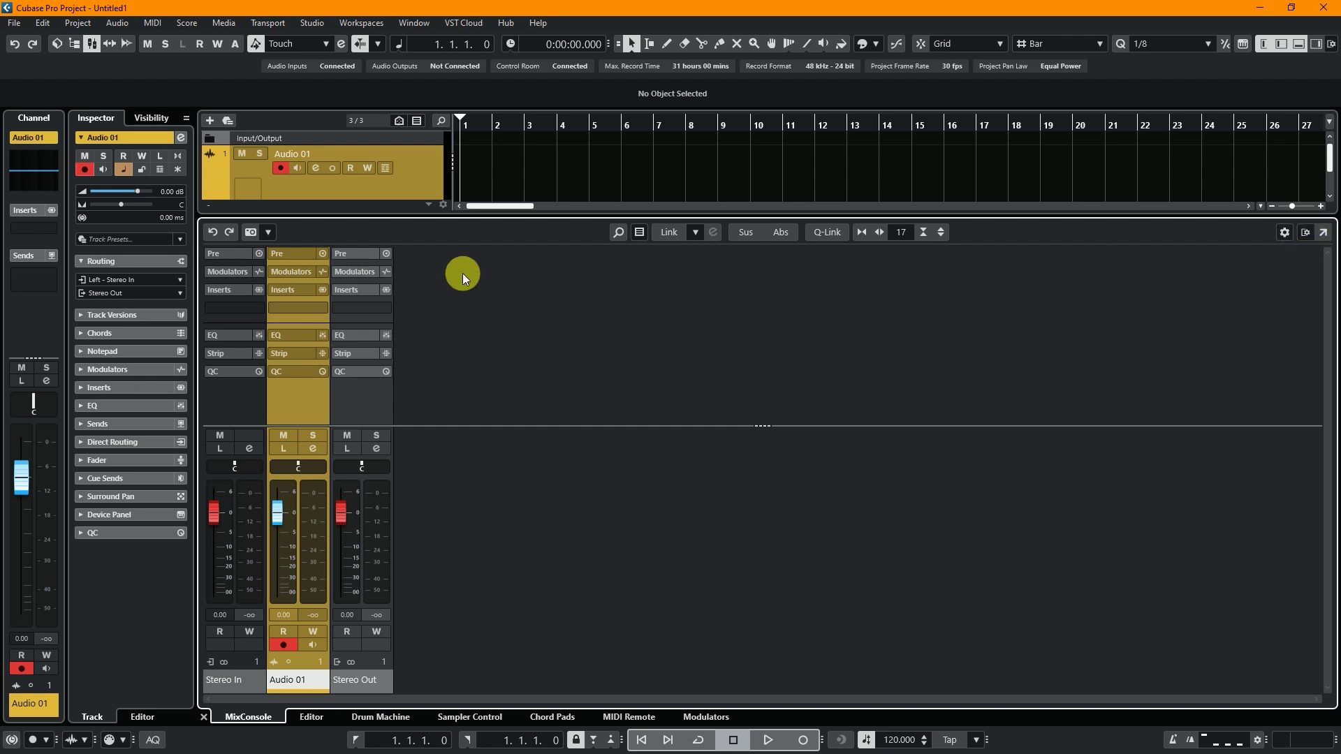
- Adjust the MixConsole window layout by toggling the Sends and Device Panel sections
click(1285, 232)
click(1301, 231)
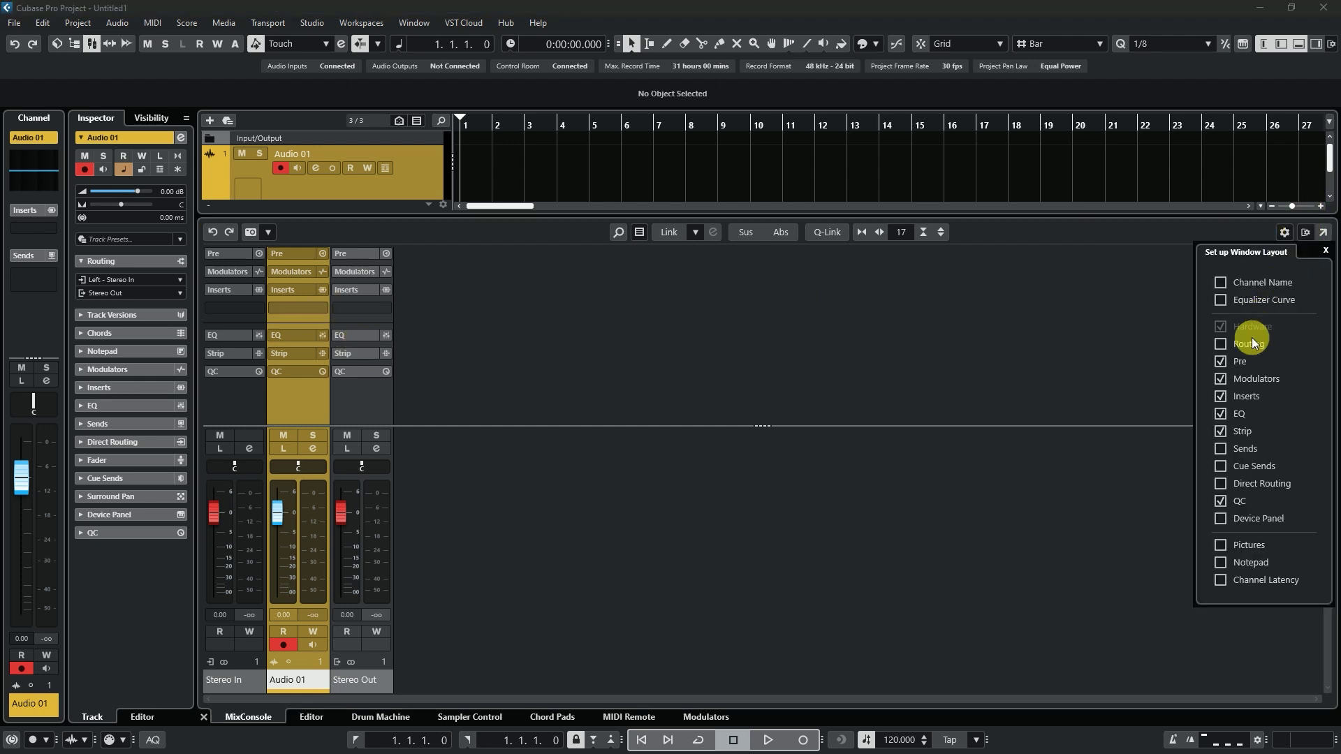
click(1219, 449)
click(1219, 448)
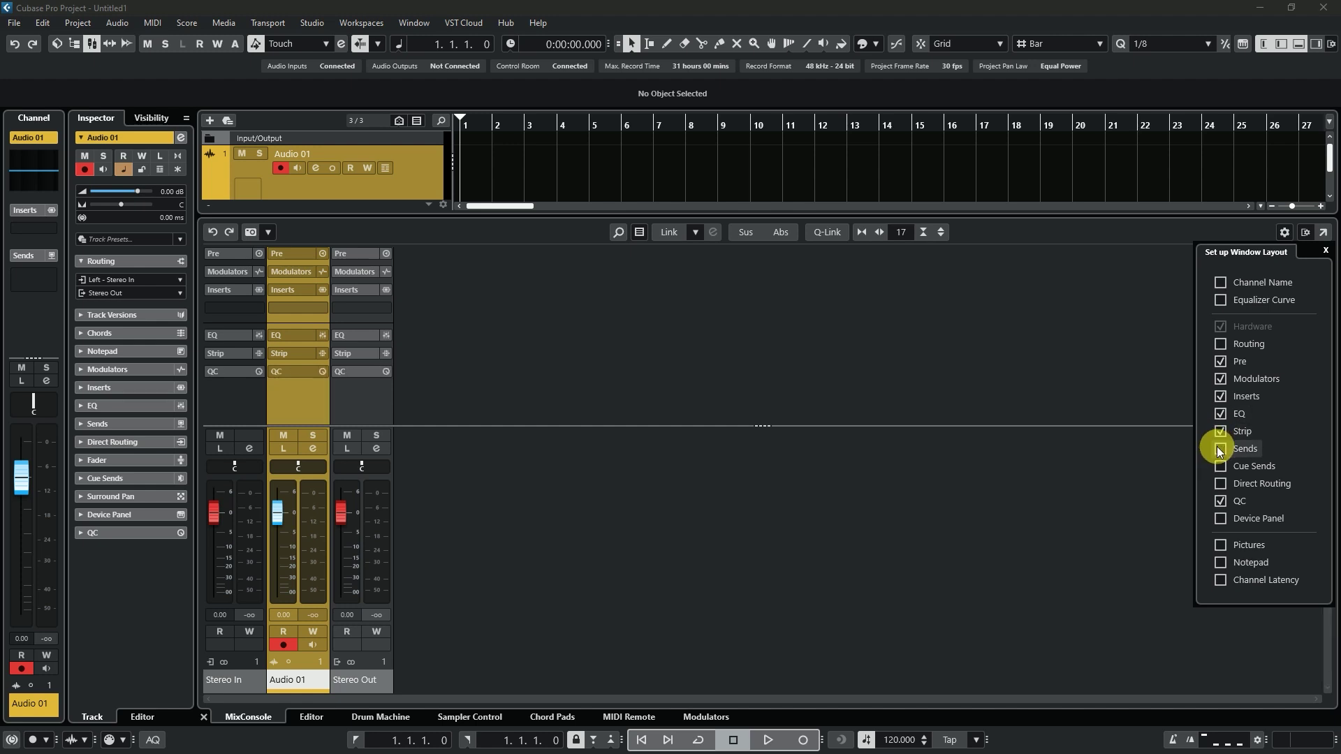
click(1221, 518)
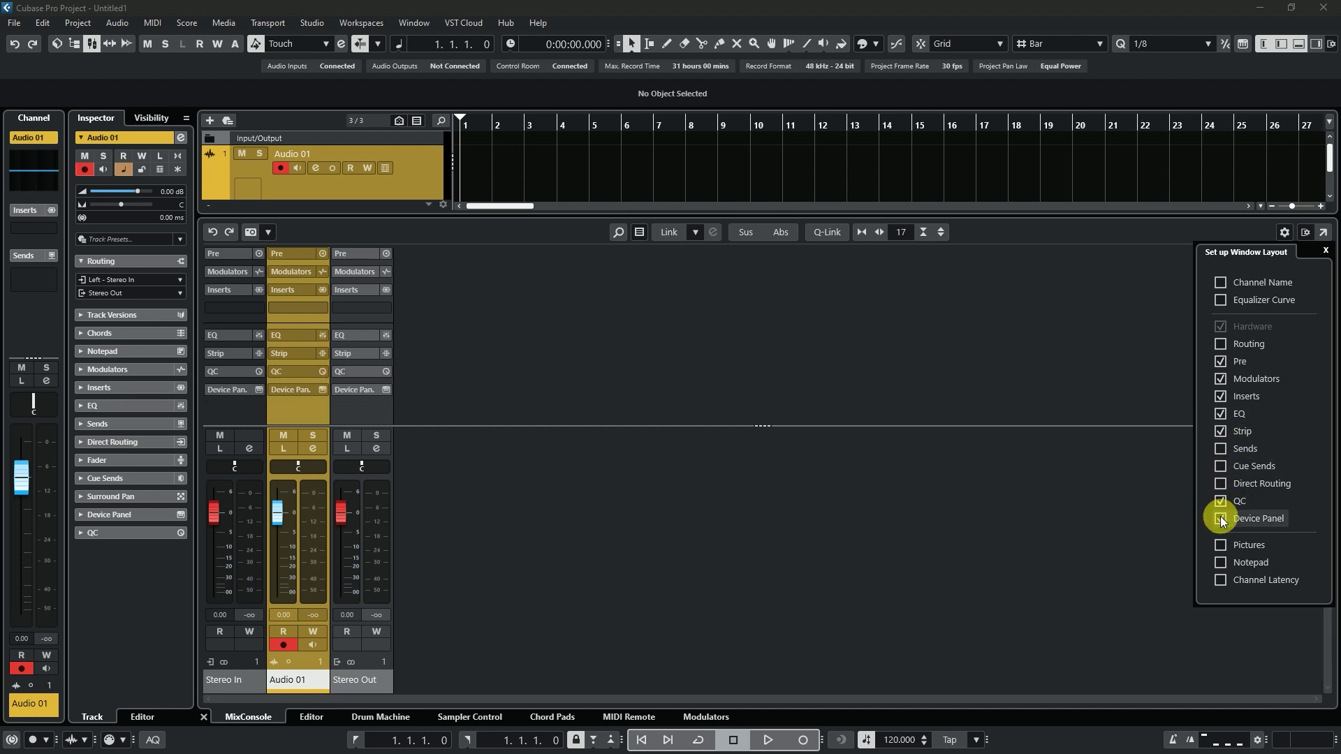
click(1221, 519)
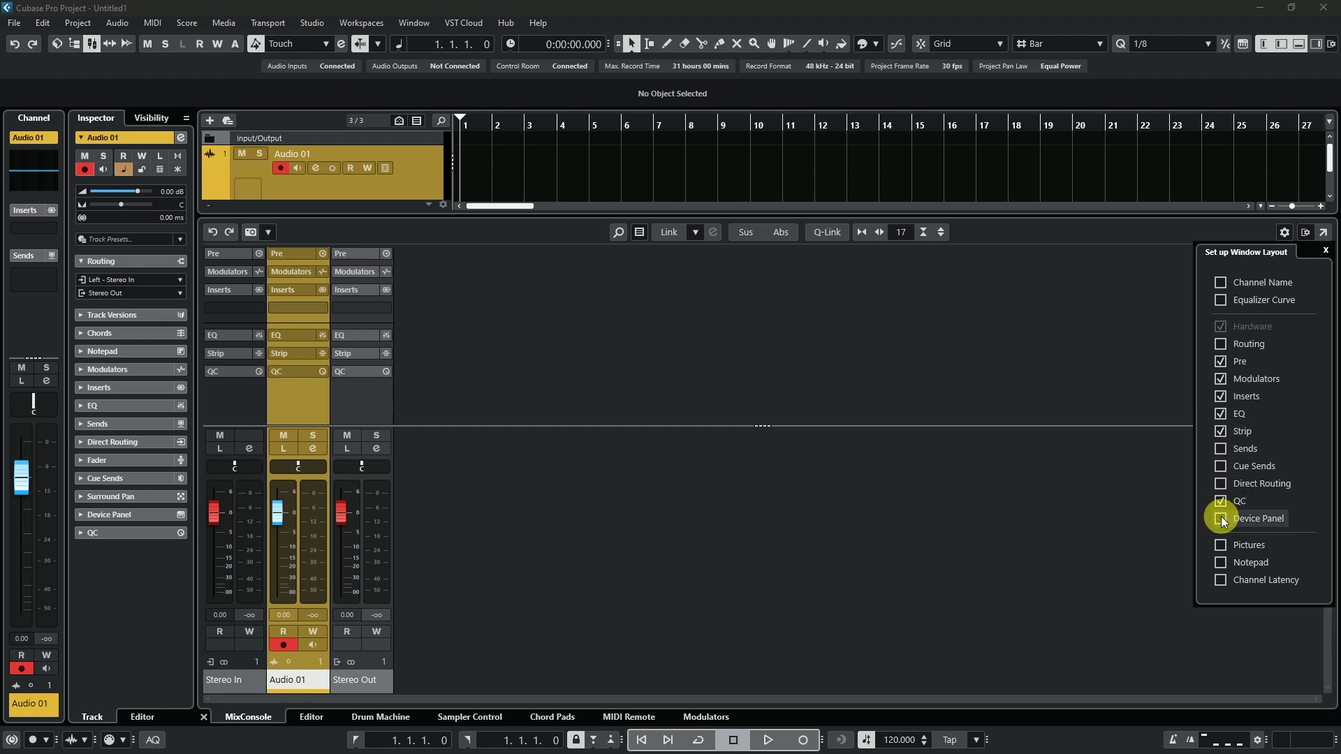
click(1219, 449)
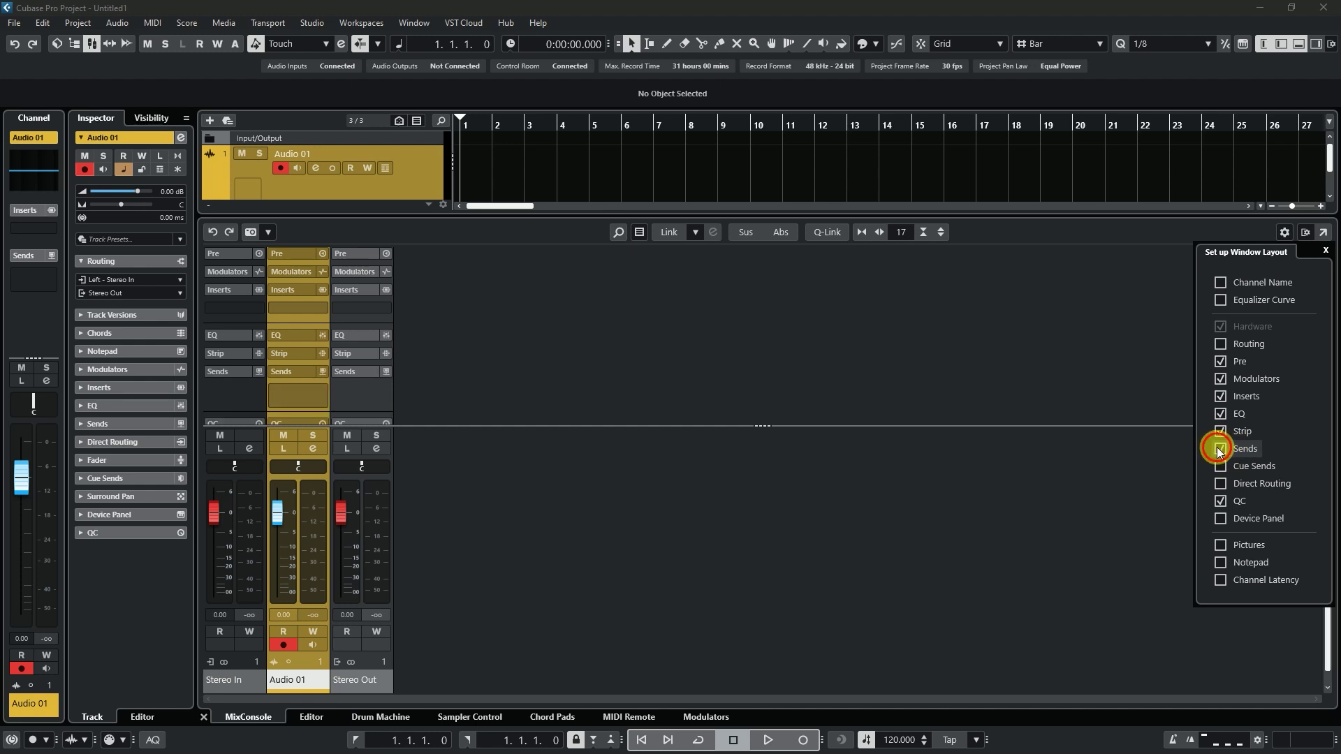
- Open Audio 01's insert effect list with the Steinberg category expanded
click(1092, 444)
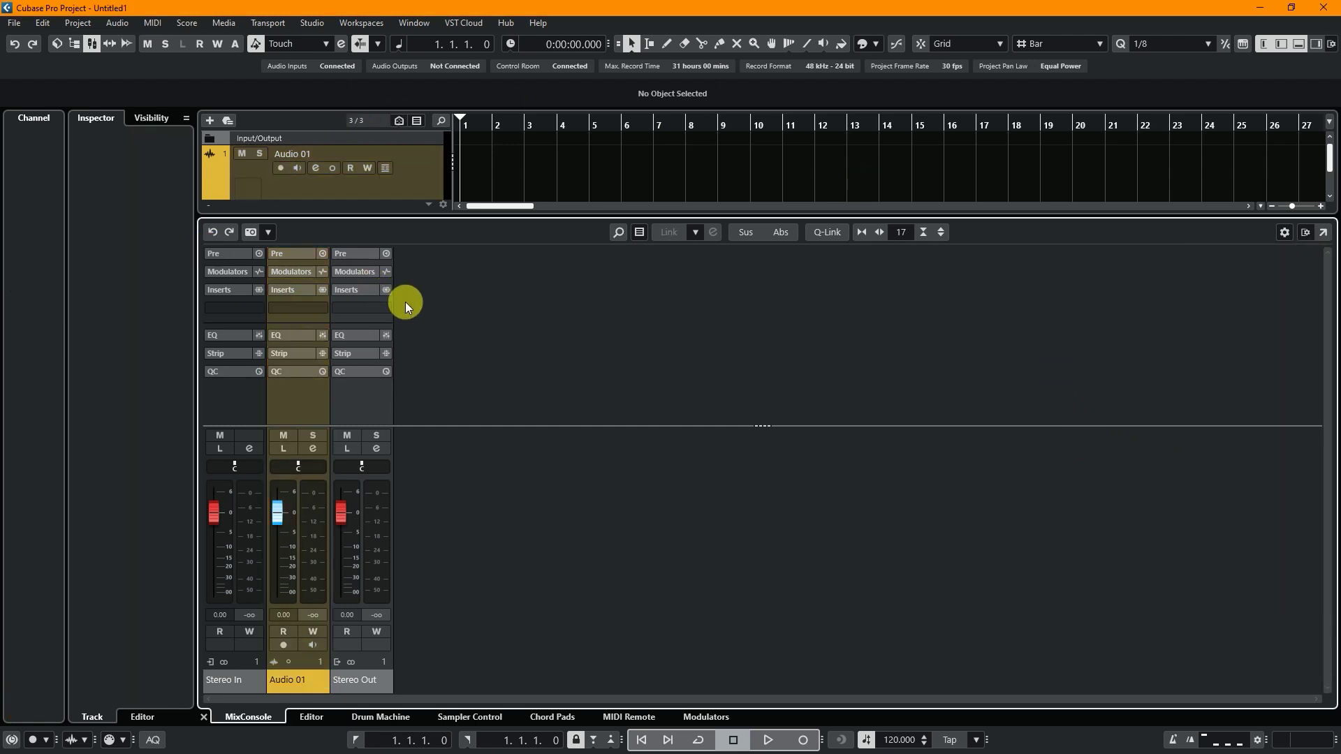
click(361, 307)
click(290, 491)
scroll(324, 720, down, 1)
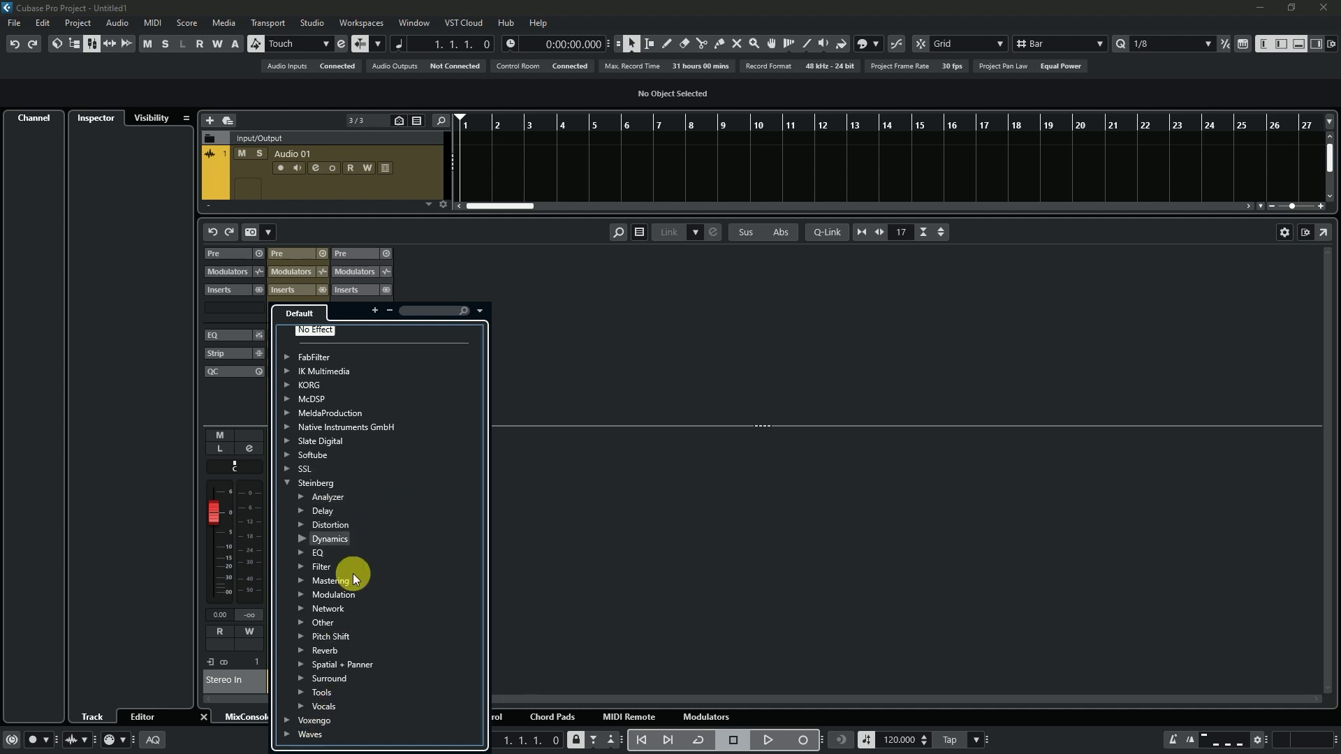
- Load Shimmer from Steinberg Reverb as Audio 01's first insert
click(303, 650)
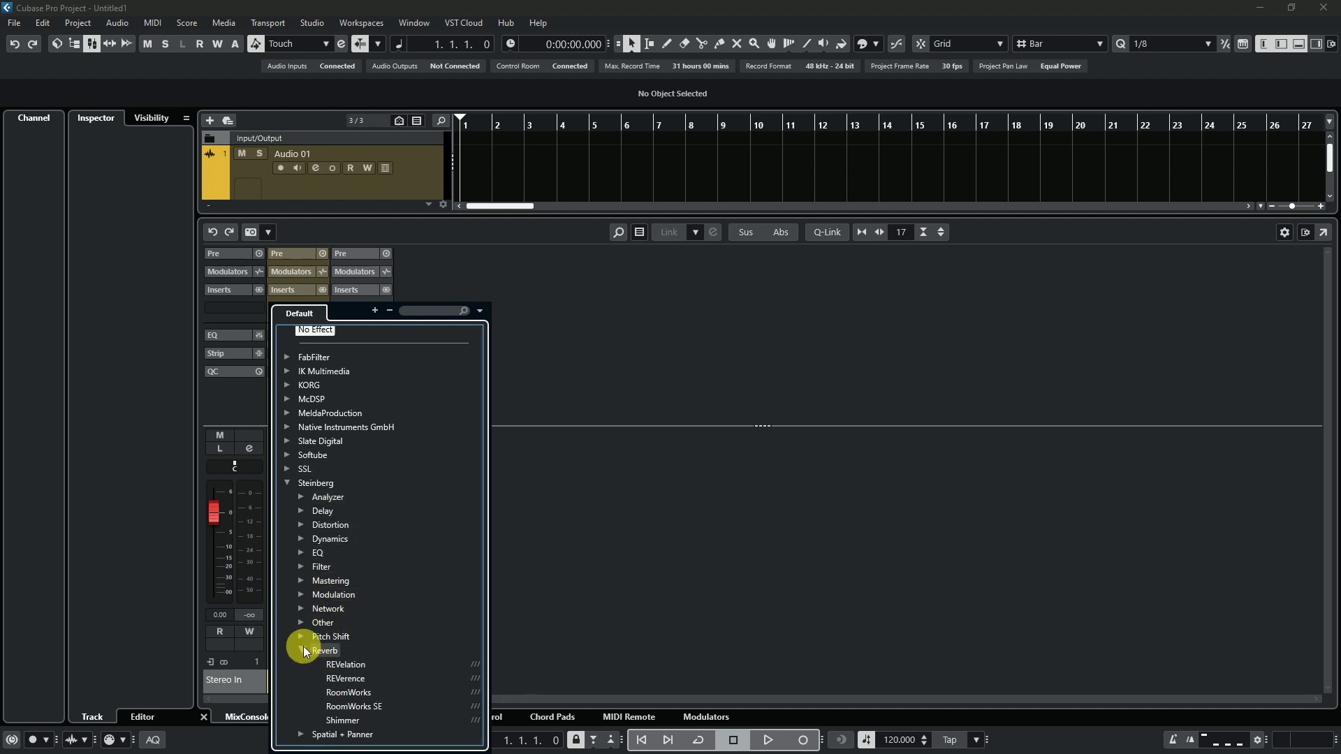
scroll(336, 639, down, 2)
click(347, 650)
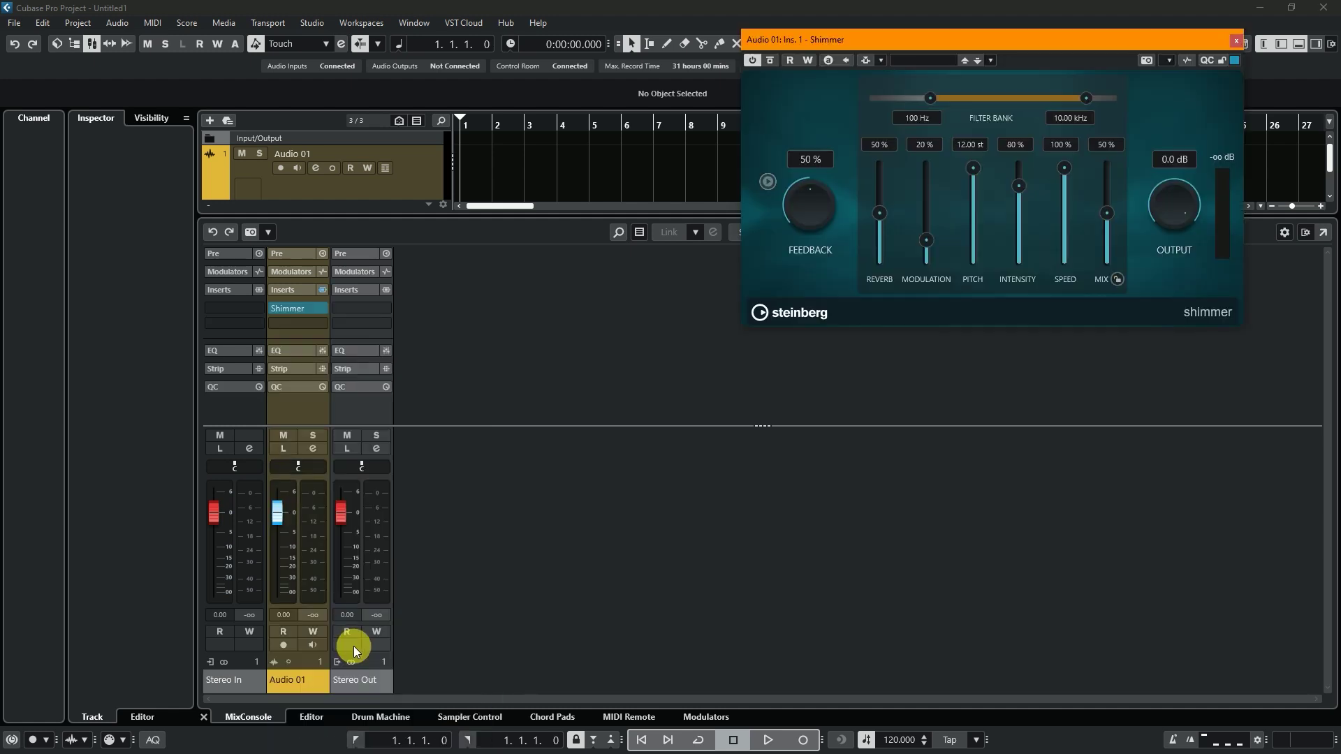
drag(984, 47, 672, 78)
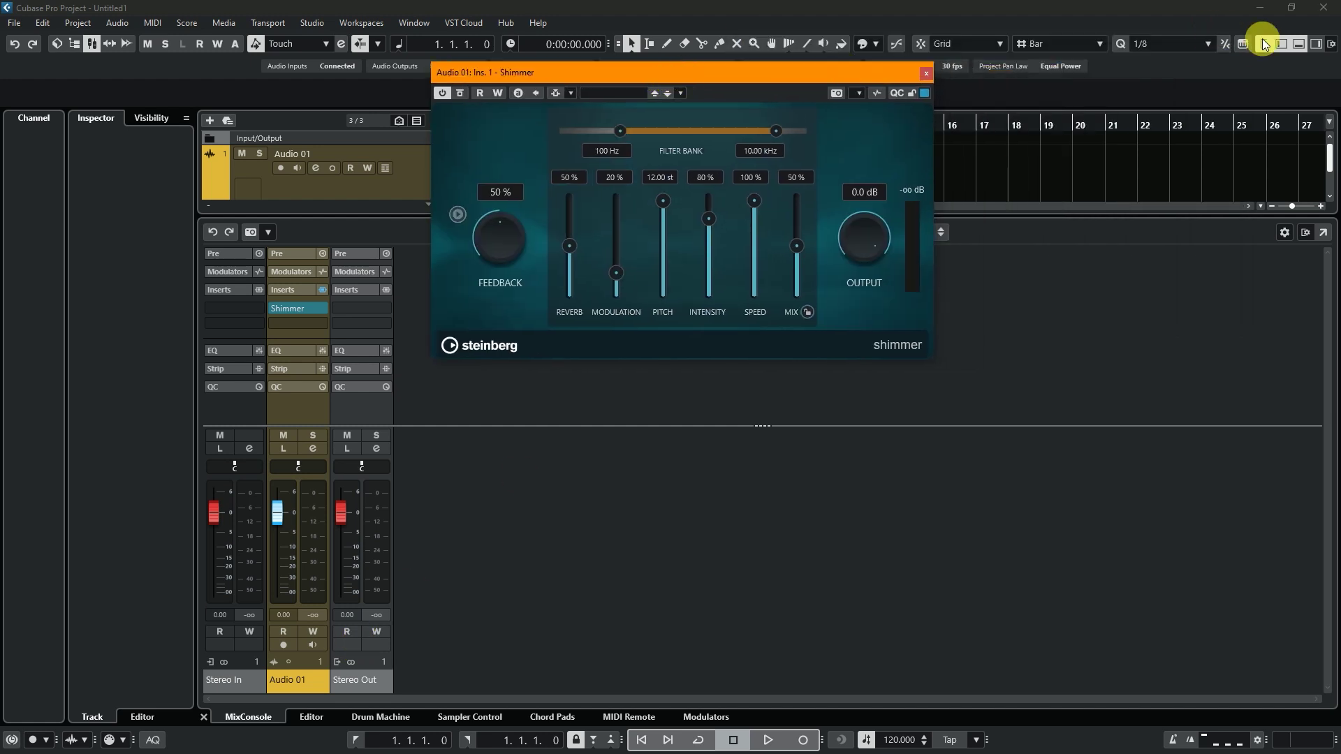
- Hide the mixer and add StudioDelay as the second insert from the Inspector
click(1299, 45)
click(300, 186)
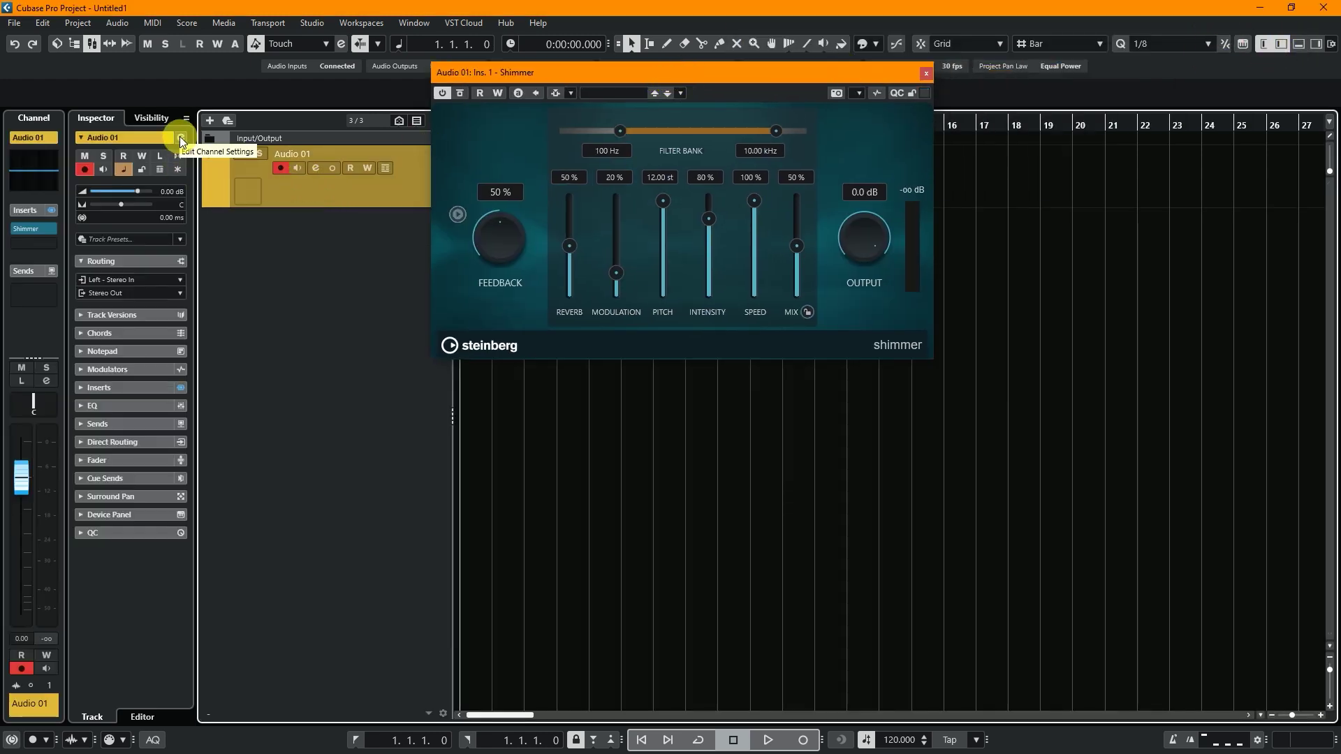
click(30, 245)
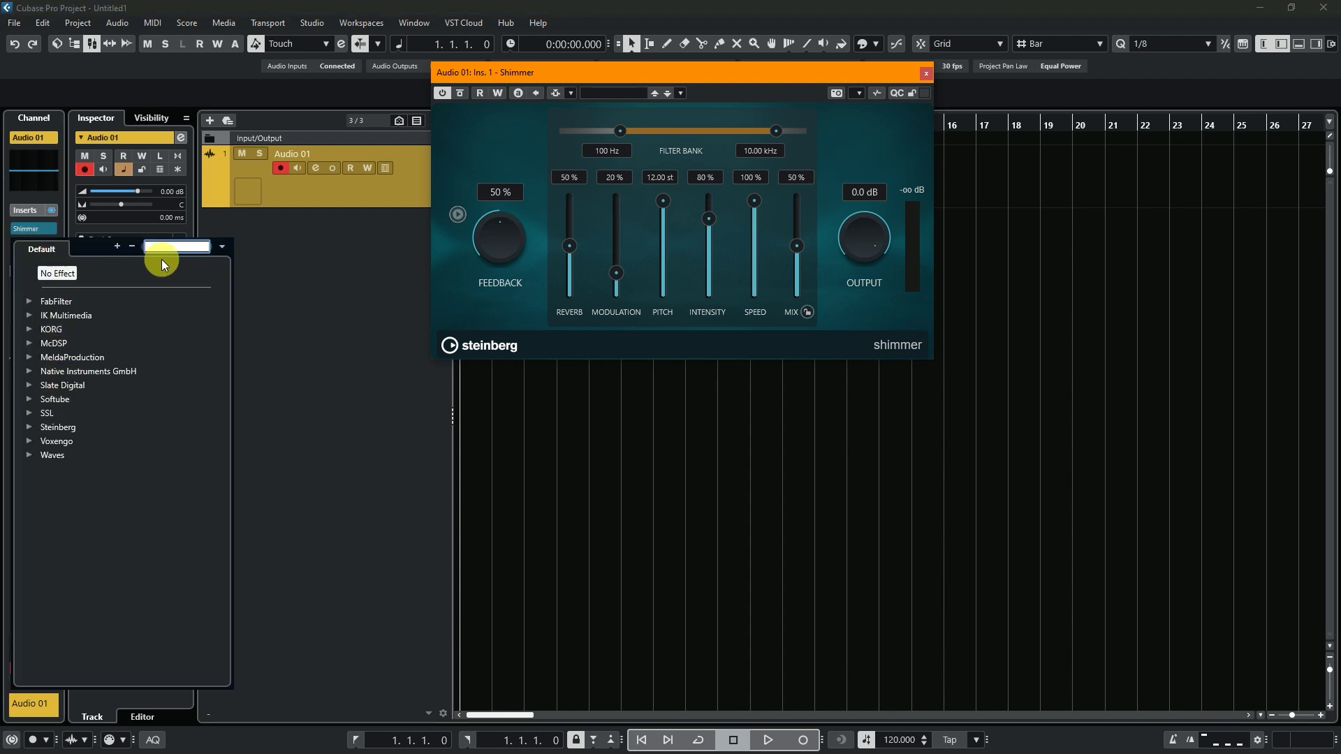
text(studi)
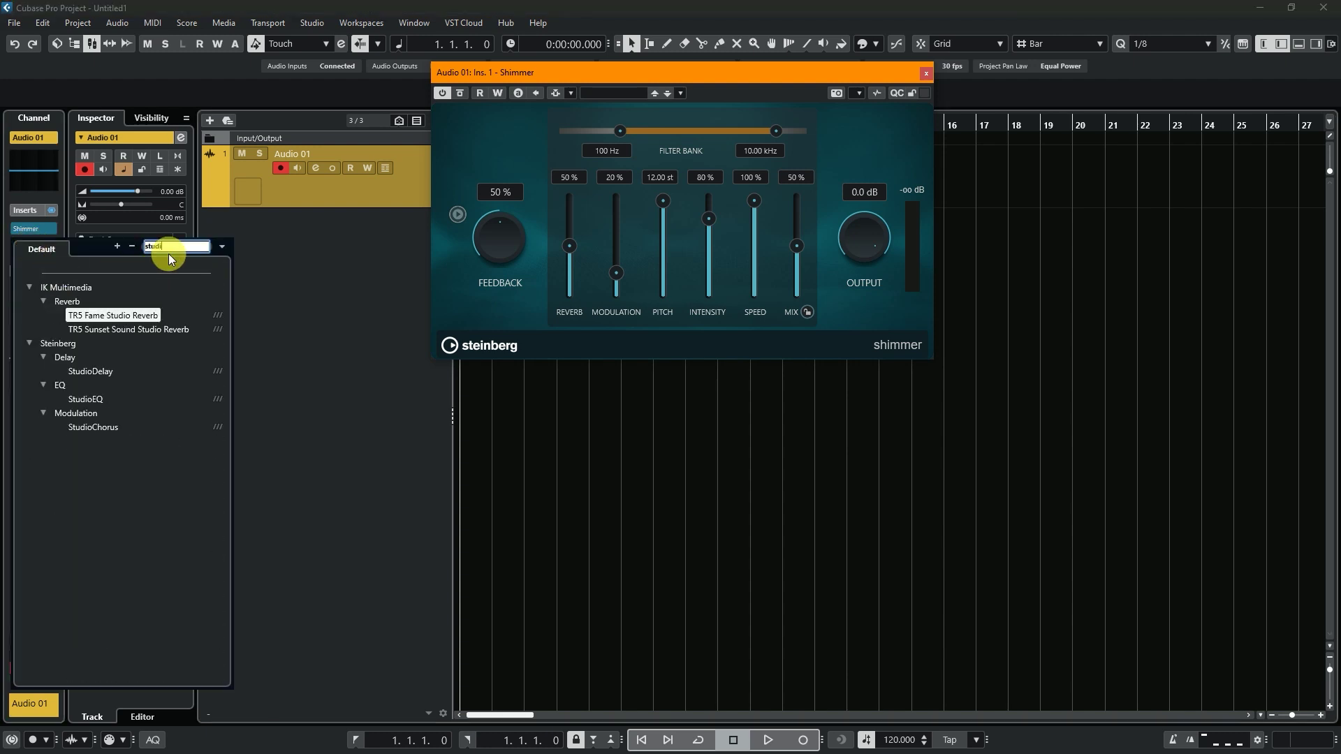
click(121, 372)
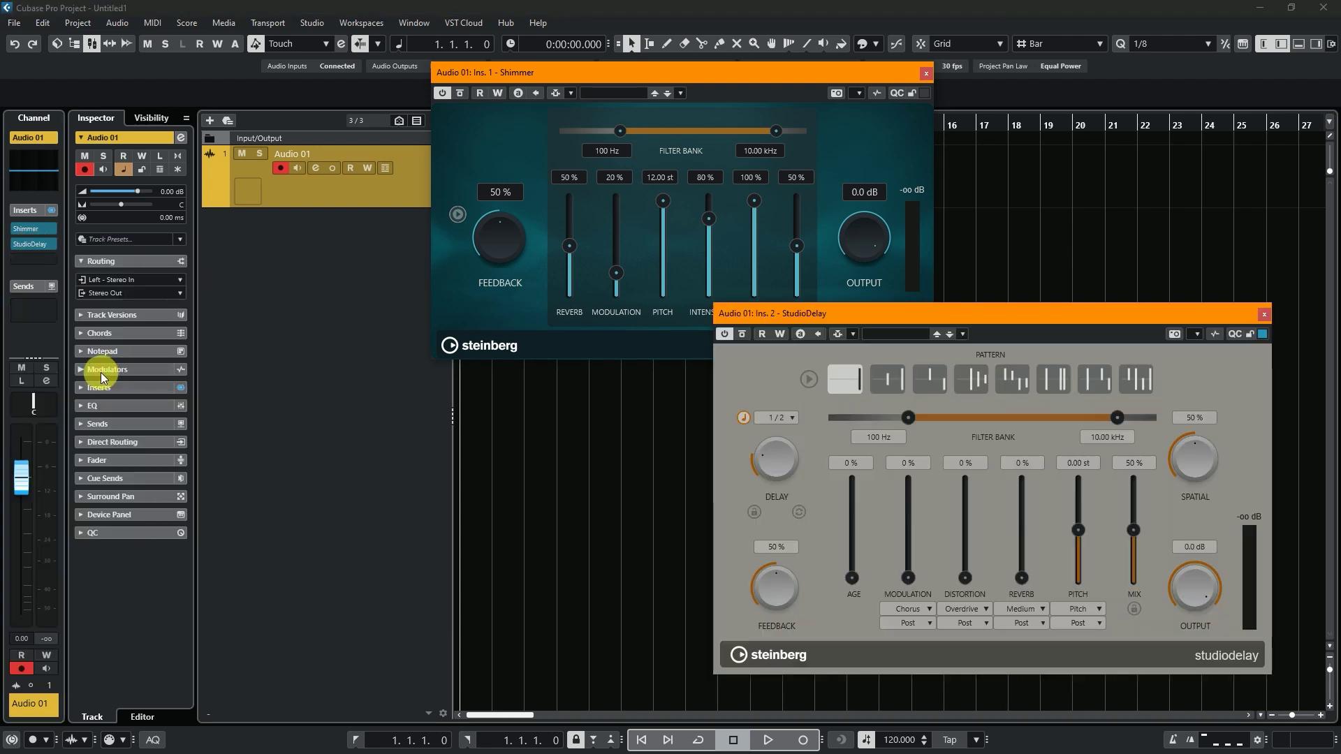
mouse_move(976, 313)
mouse_down()
mouse_move(1021, 362)
mouse_move(1029, 341)
mouse_up()
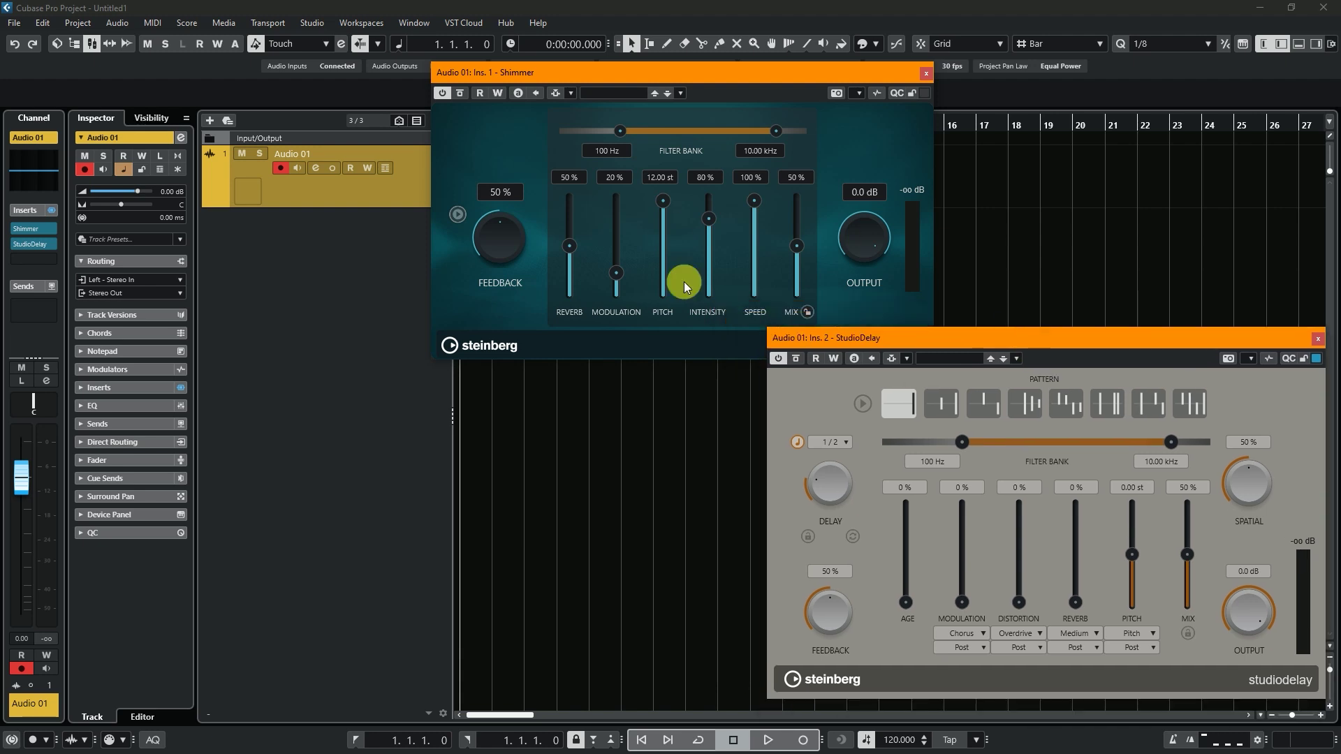
click(45, 260)
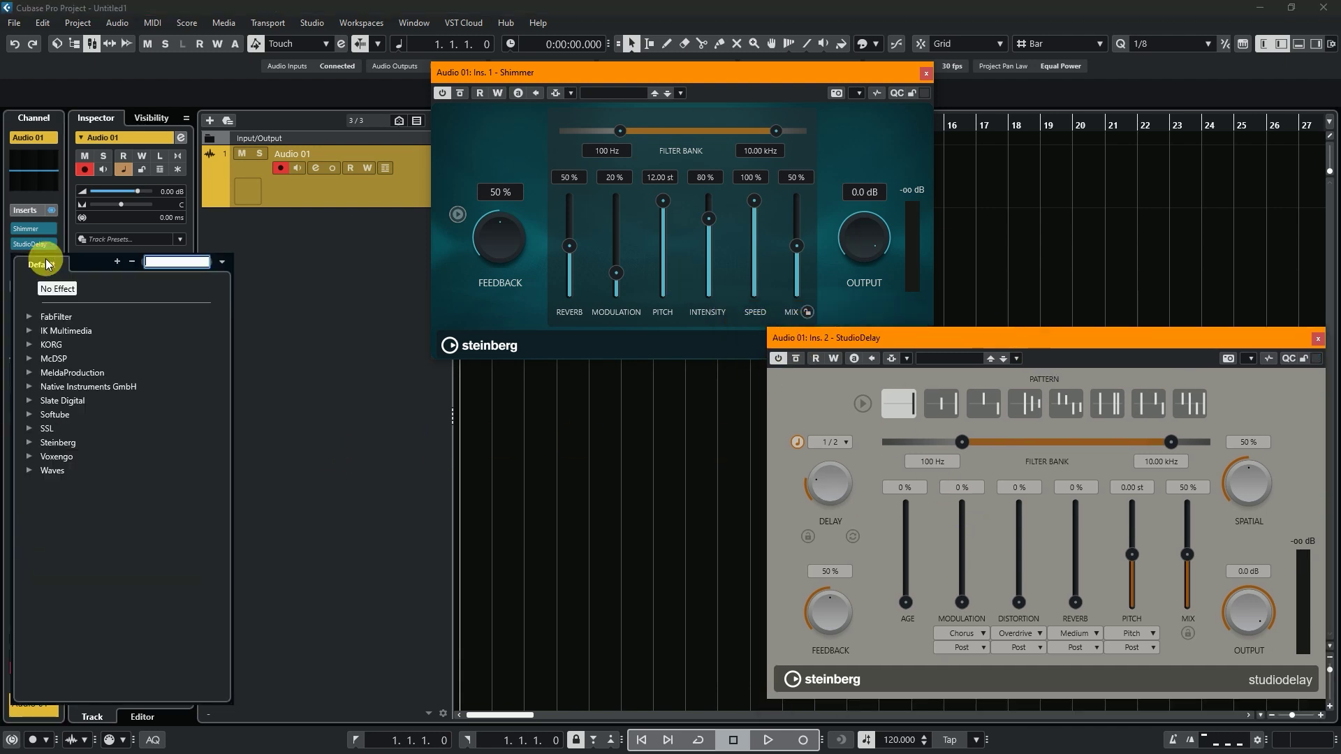
- Add AutoFilter from the Steinberg list as Audio 01's third insert
click(29, 445)
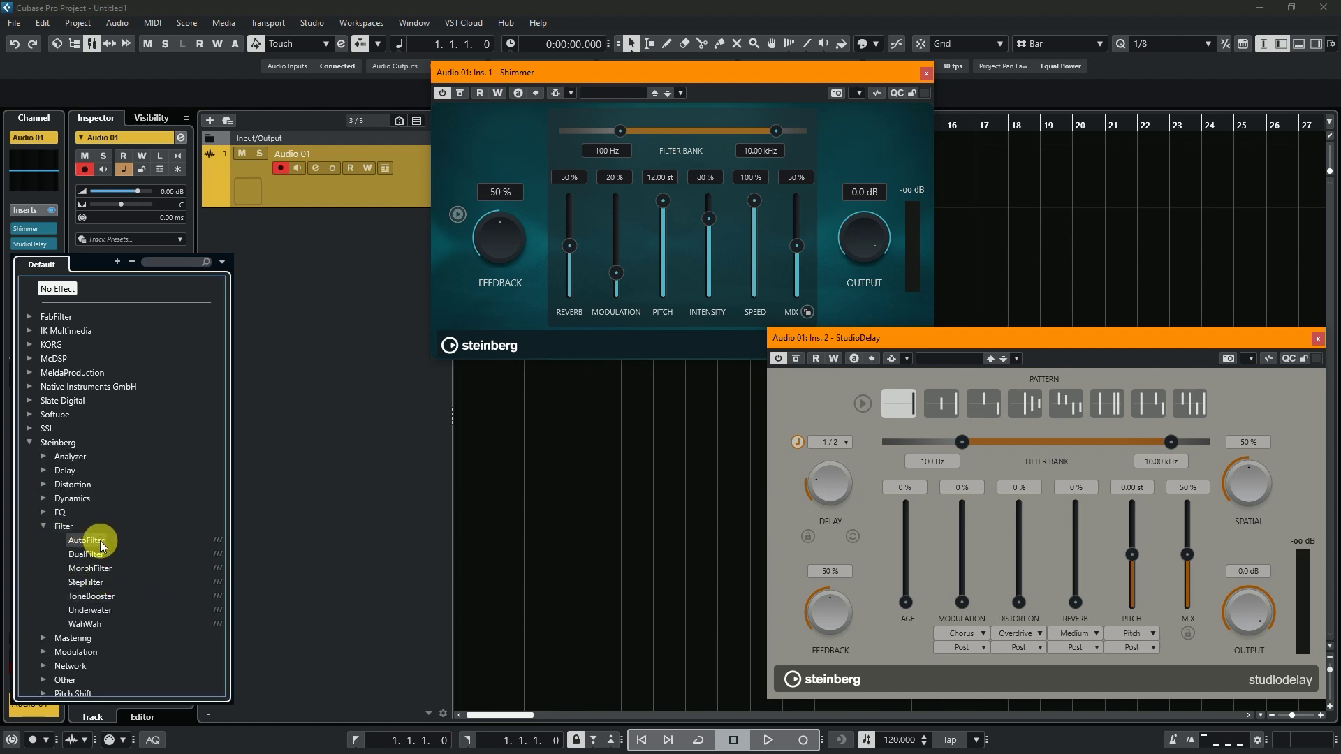
click(99, 541)
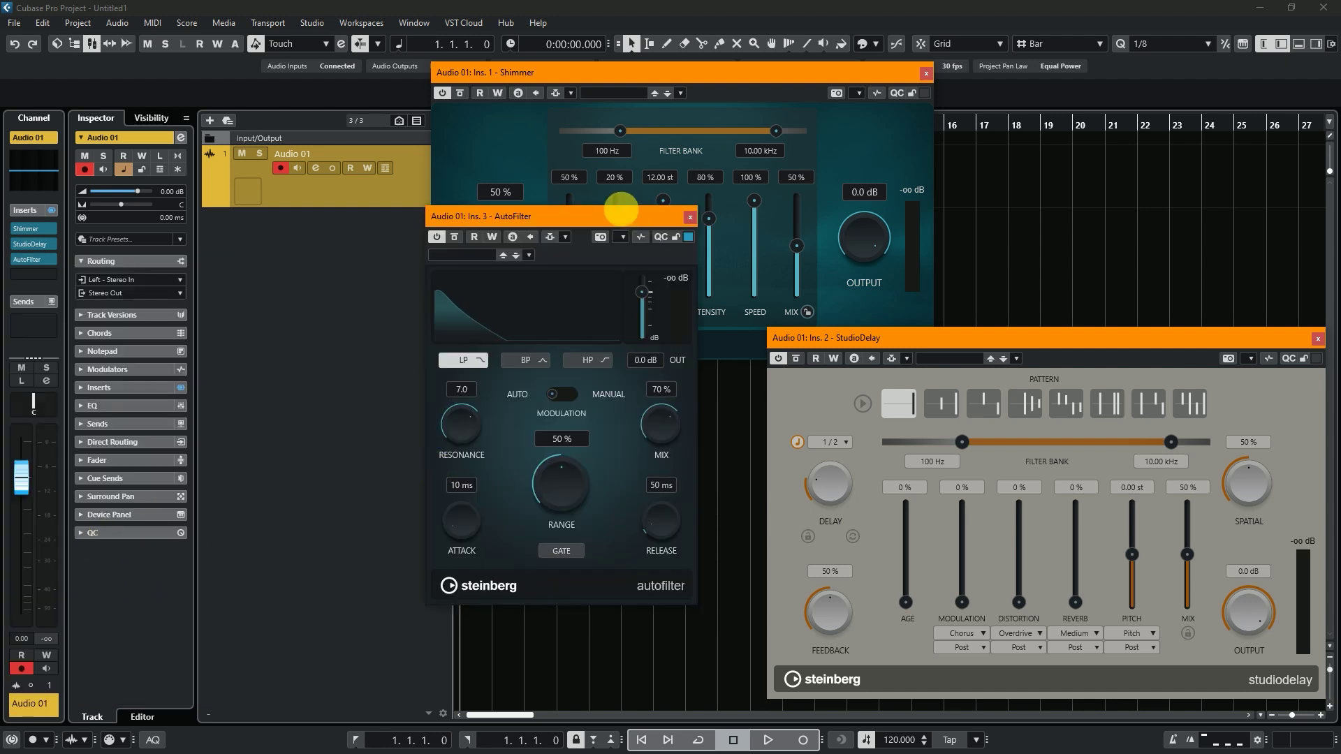
drag(620, 219, 528, 218)
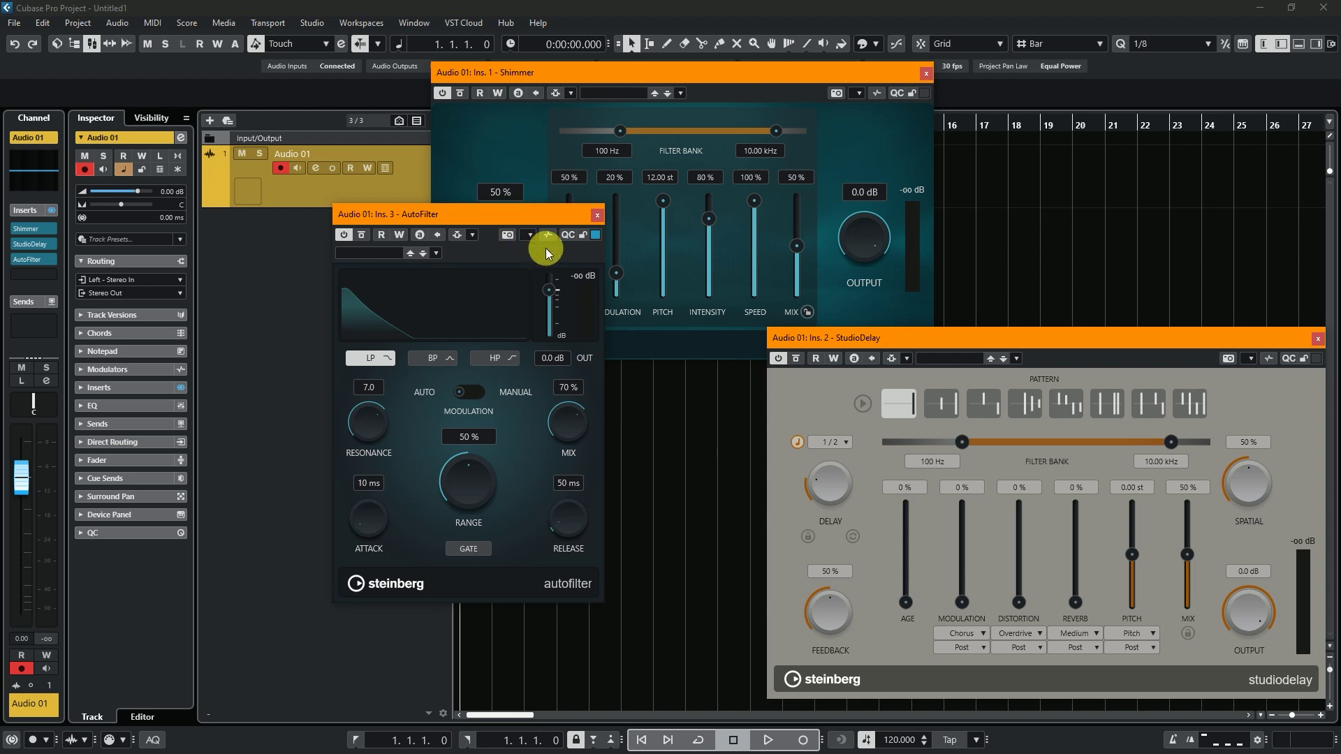
- Load Underwater from Steinberg Filter into insert slot 4 and arrange the plug-in windows
click(50, 279)
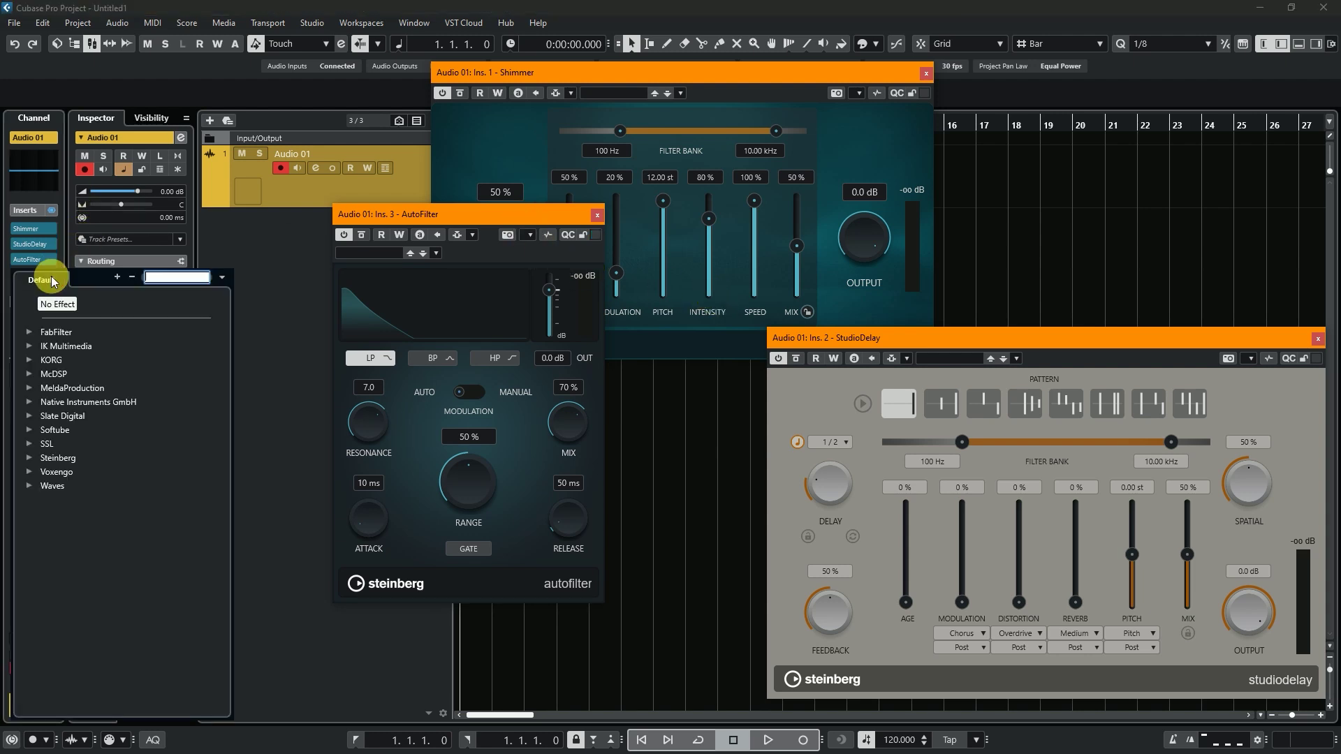
click(30, 457)
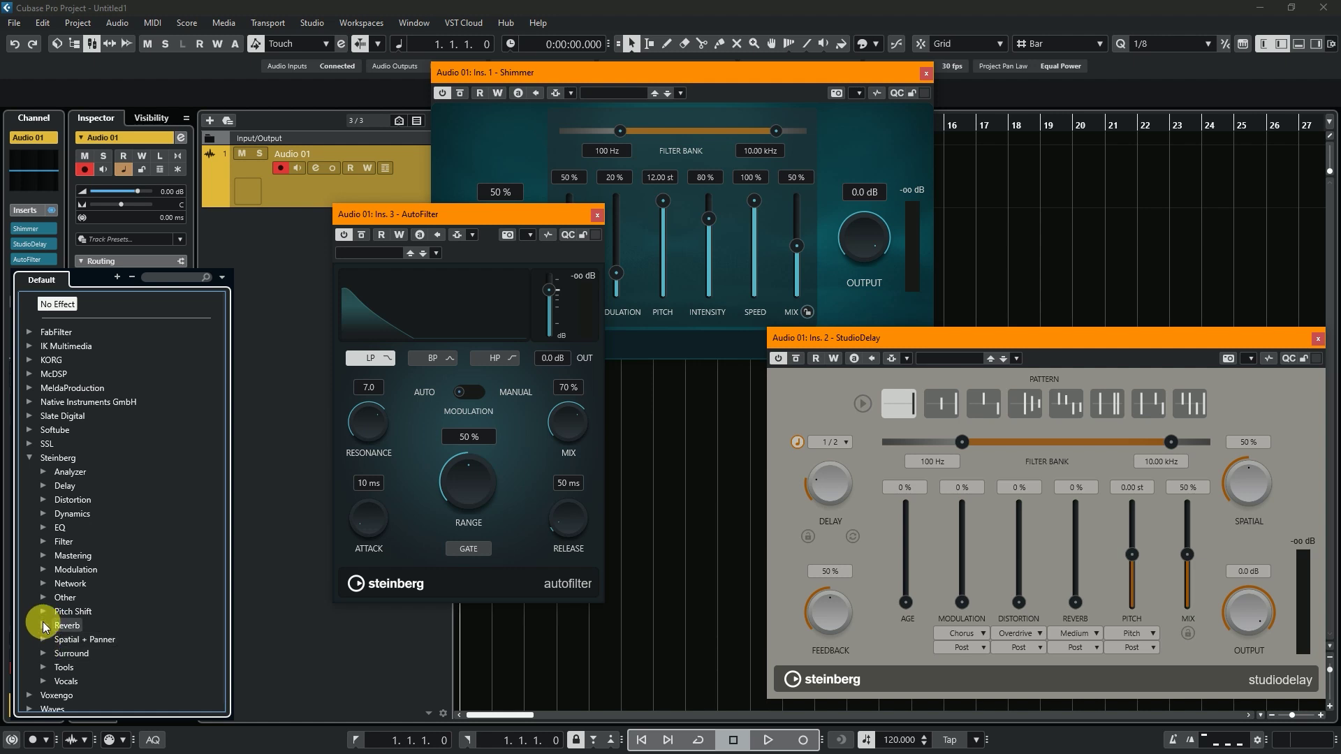
click(44, 542)
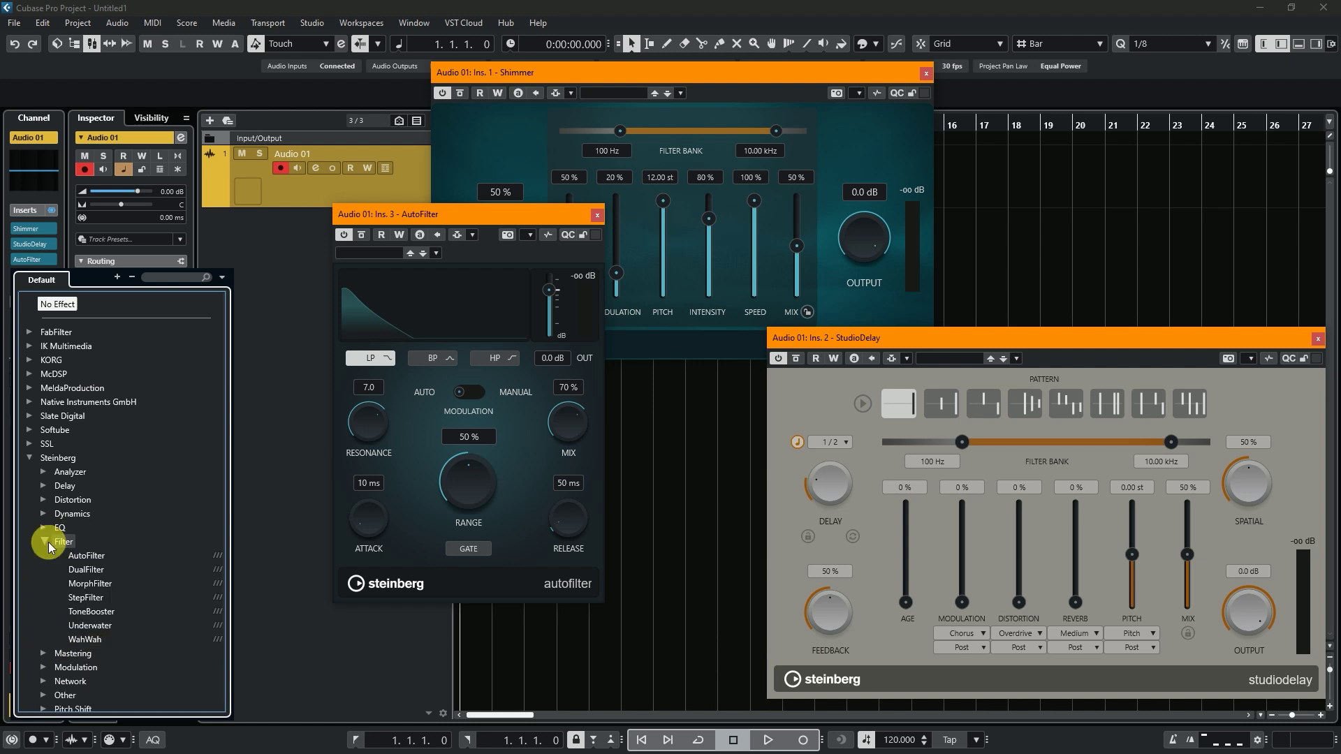
click(88, 626)
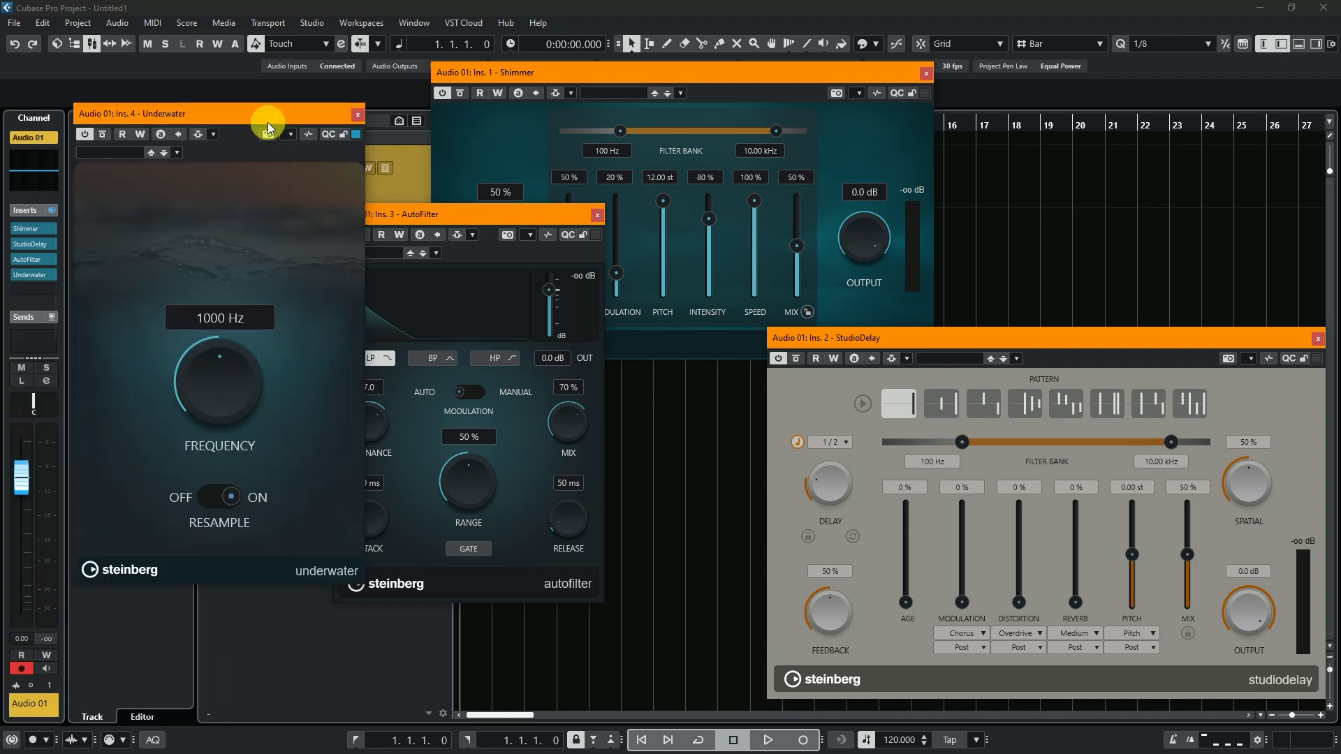
drag(268, 113, 249, 108)
drag(458, 225, 495, 297)
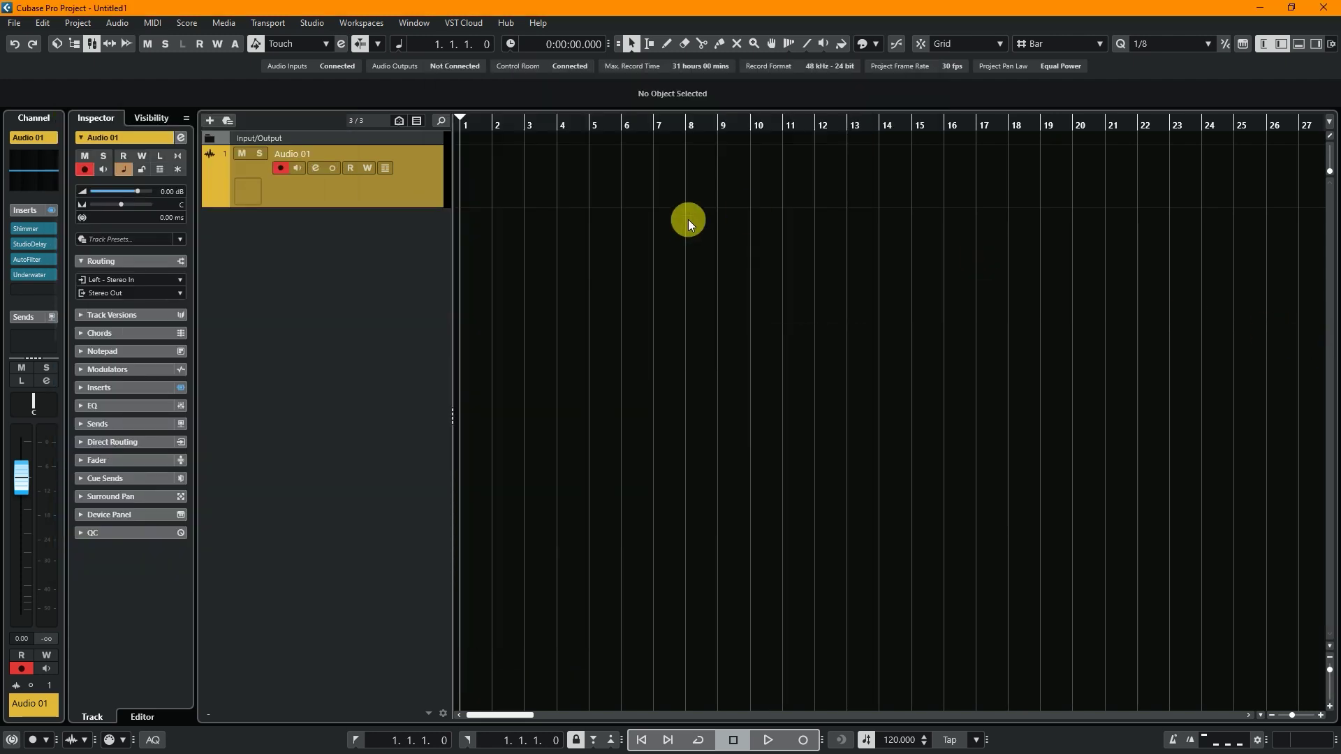
- Open the Alt+K On-Screen Keyboard, toggle its layout, resize it, play notes, then close it
key(alt+k)
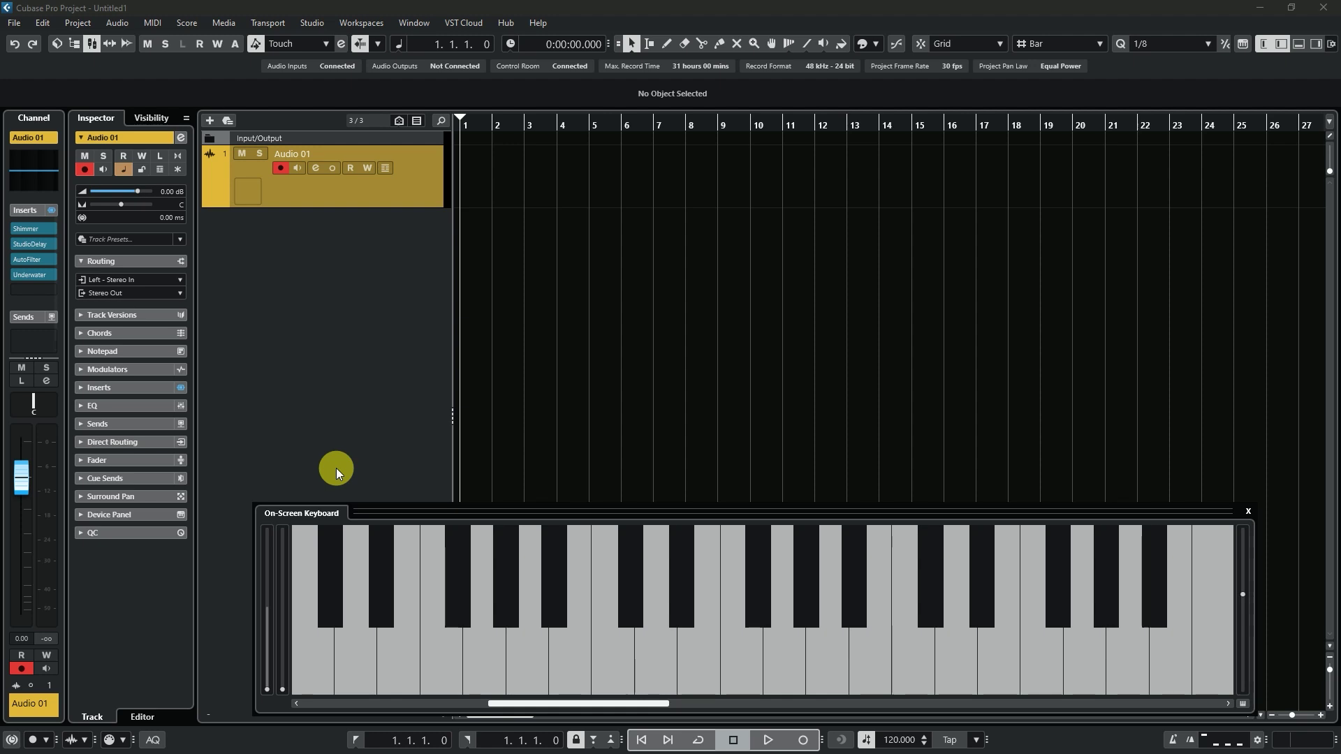
click(1244, 703)
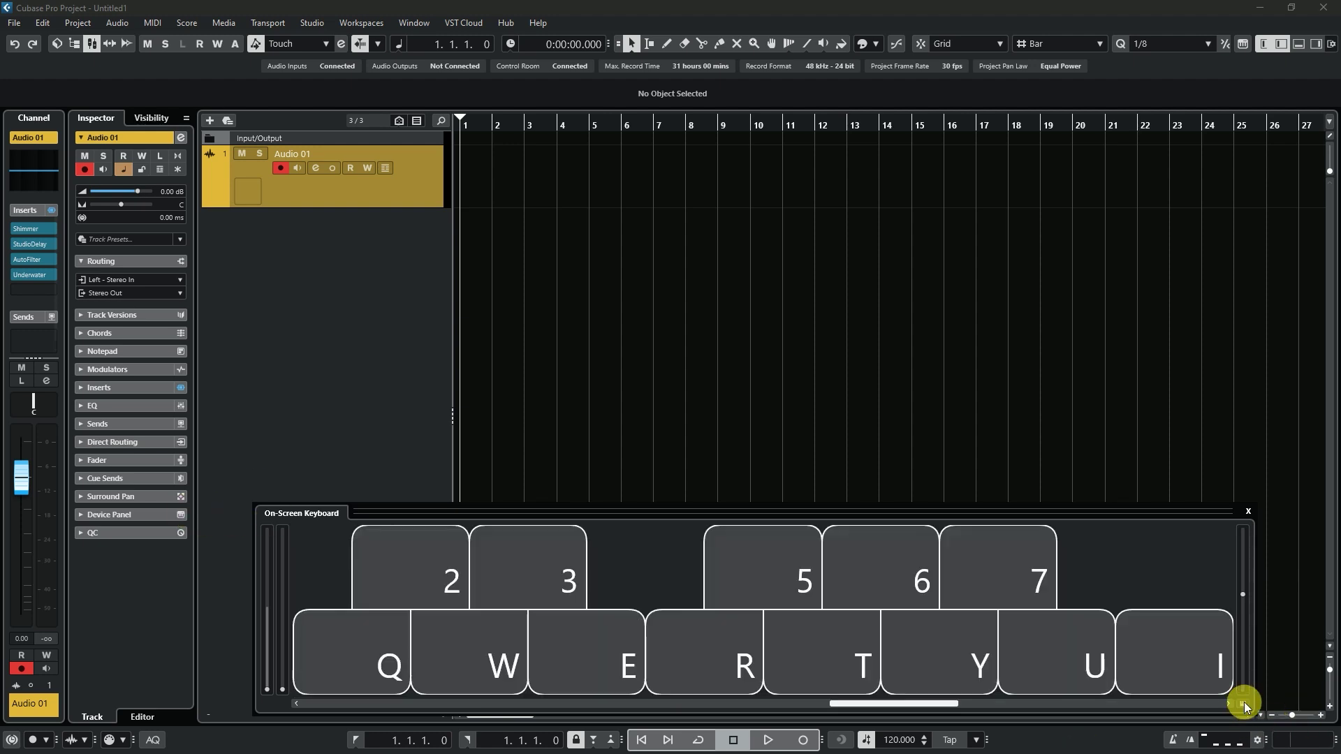
click(1244, 702)
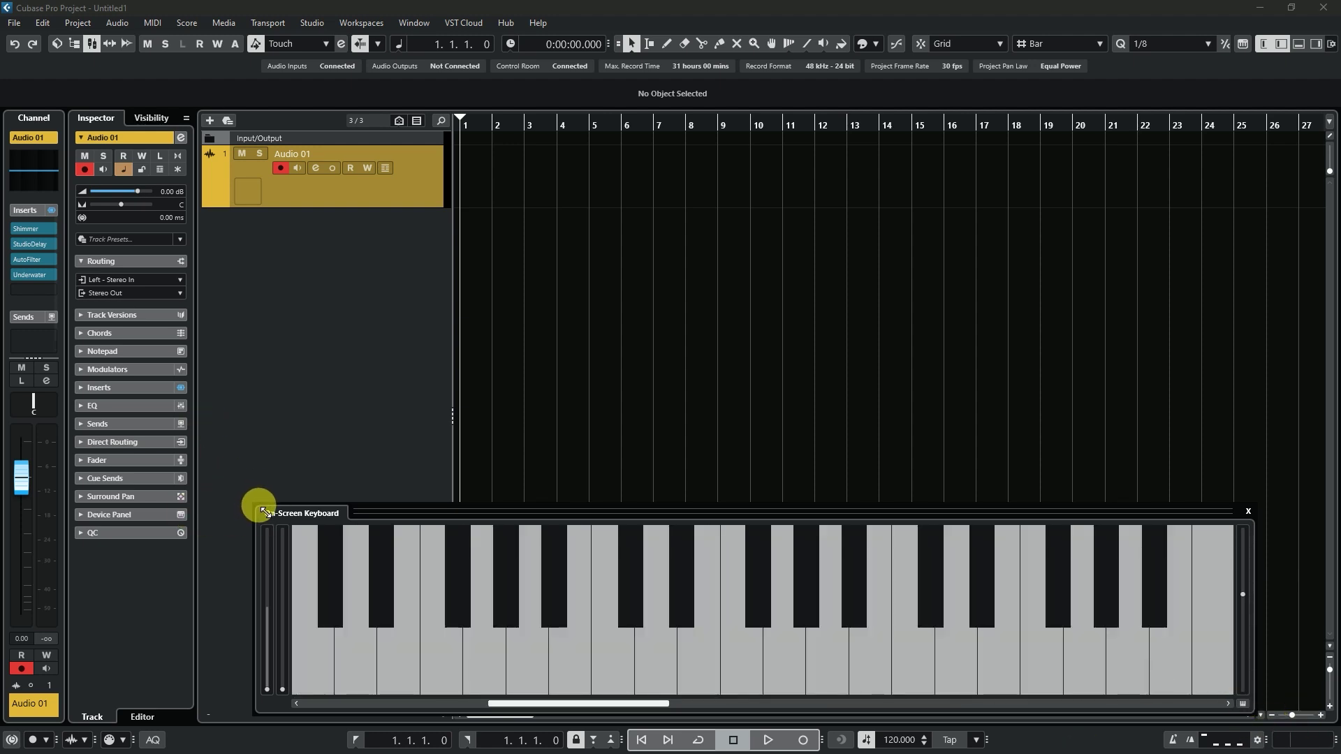
mouse_move(262, 513)
mouse_down()
mouse_move(887, 628)
mouse_move(803, 586)
mouse_move(363, 500)
mouse_move(179, 514)
mouse_move(207, 525)
mouse_up()
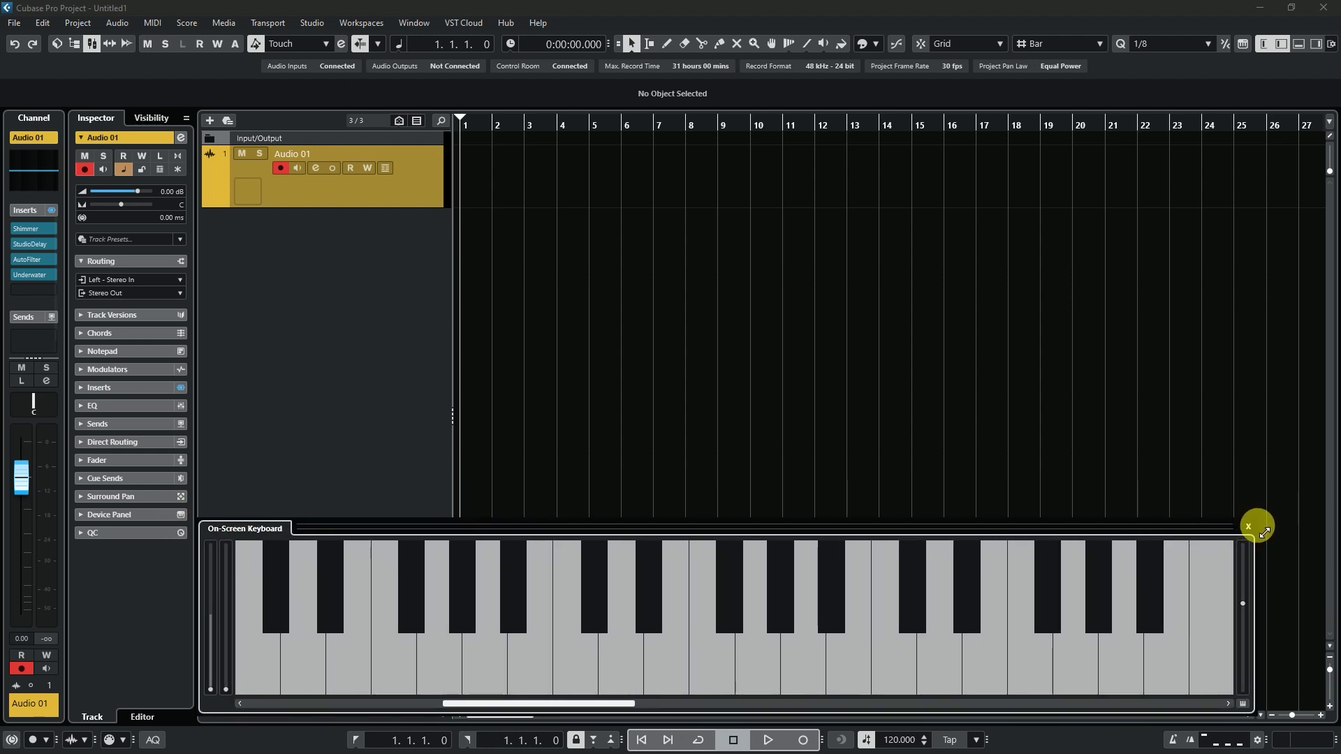
drag(1265, 532, 1323, 494)
click(949, 630)
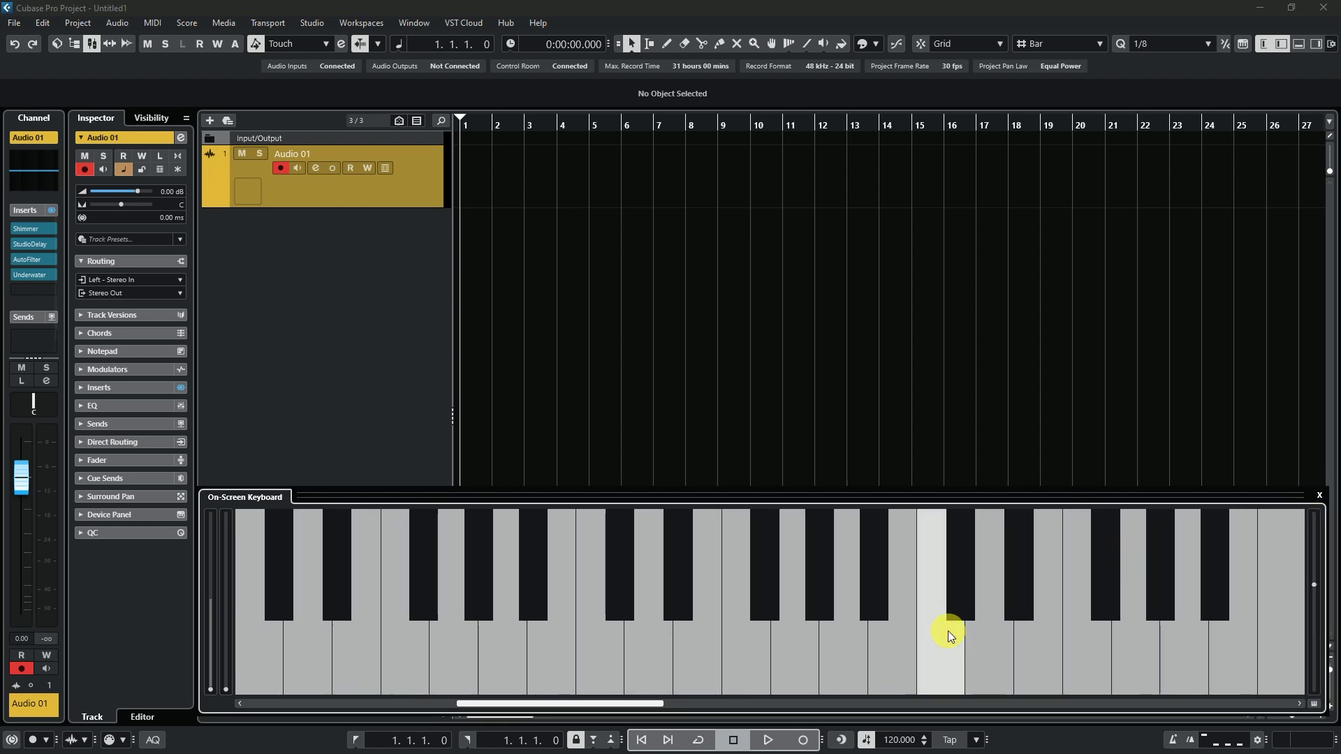
click(512, 635)
click(420, 637)
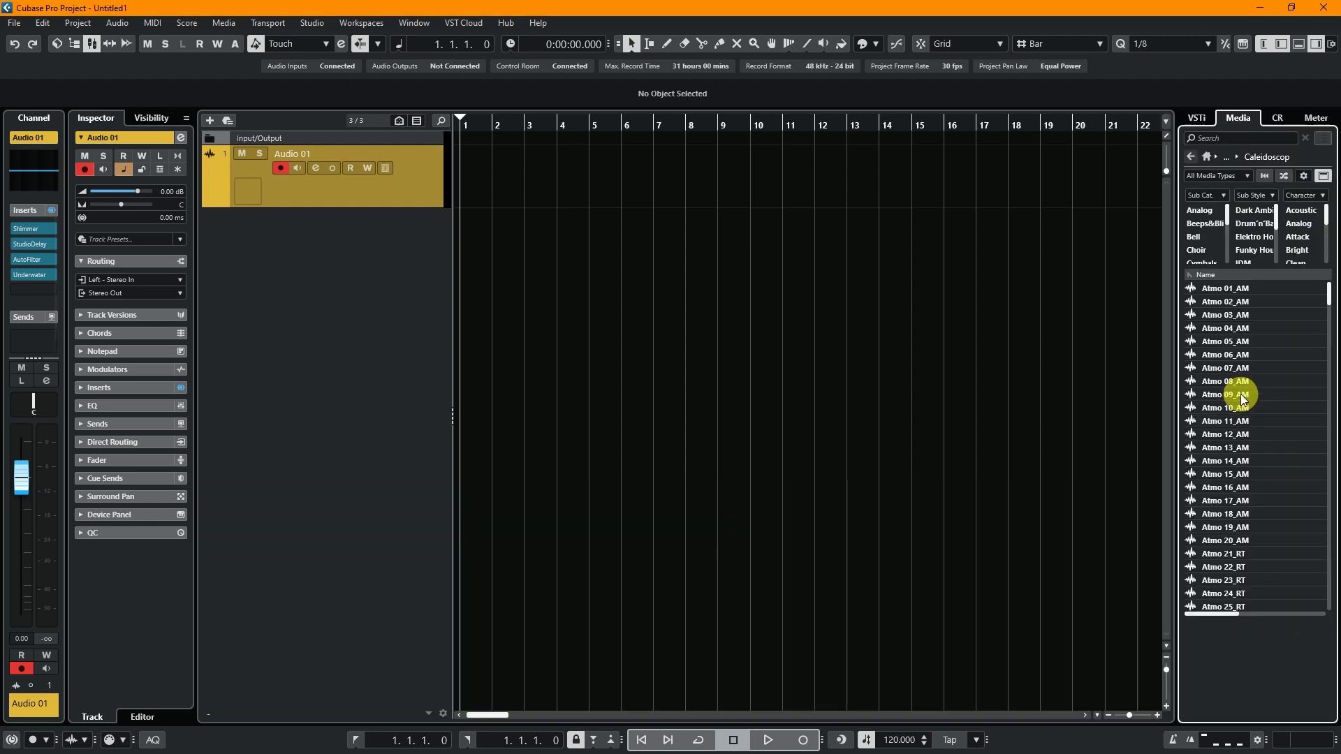
- Preview Atmo 11_AM, adjust its previewer settings, then close the media browser with Ctrl+Alt+R
click(1214, 422)
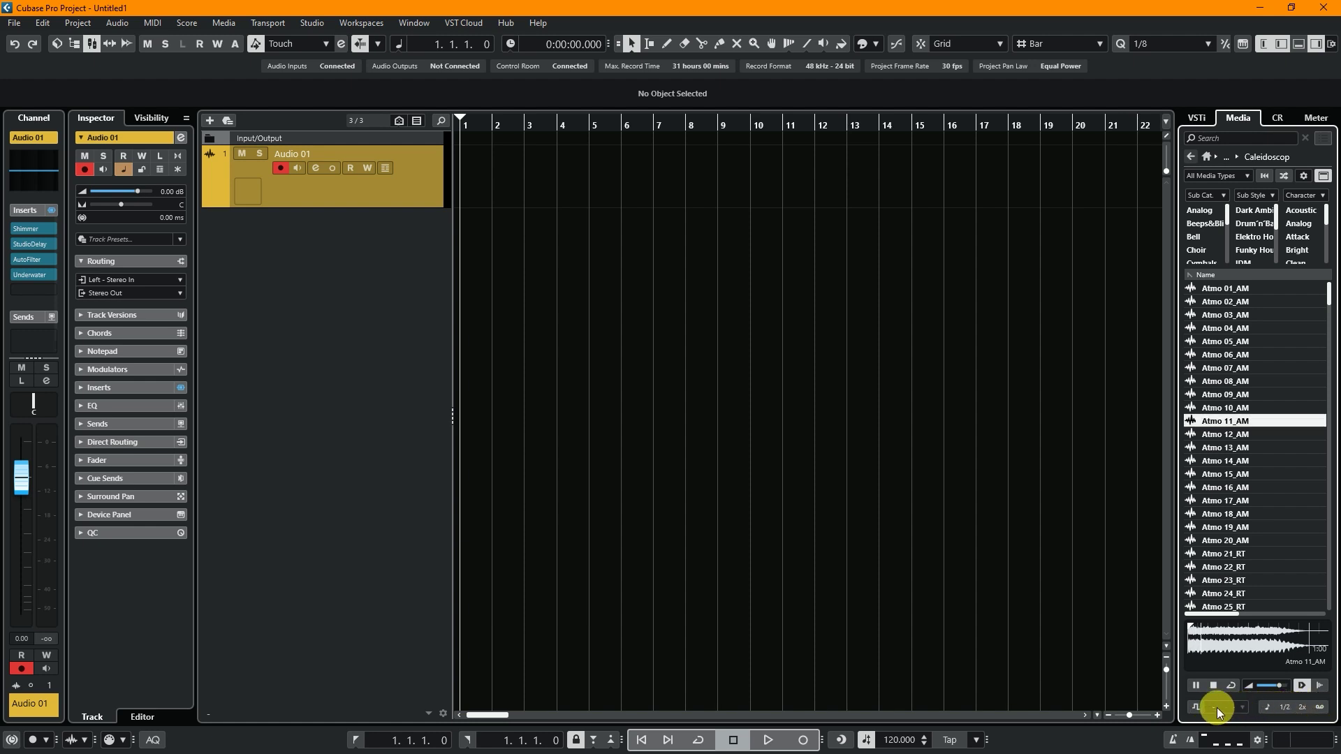
mouse_move(1215, 708)
click(1242, 706)
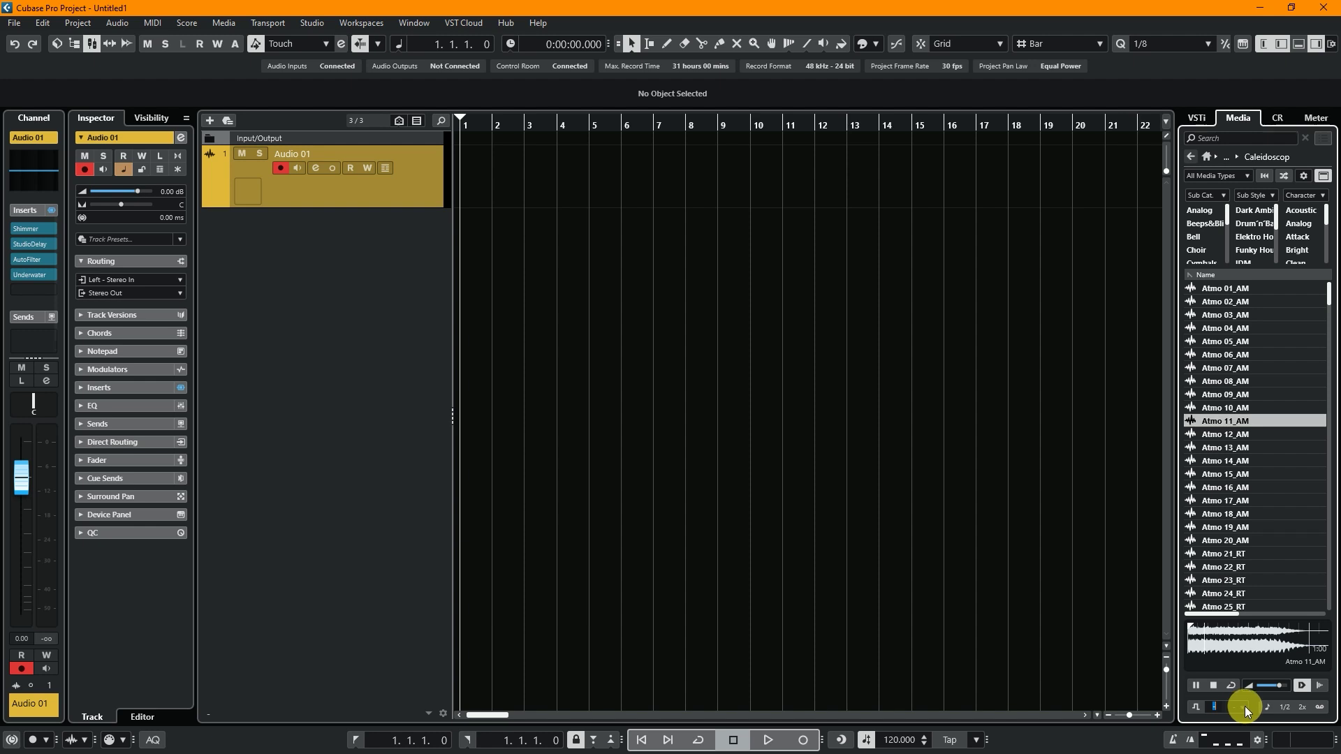
click(1224, 421)
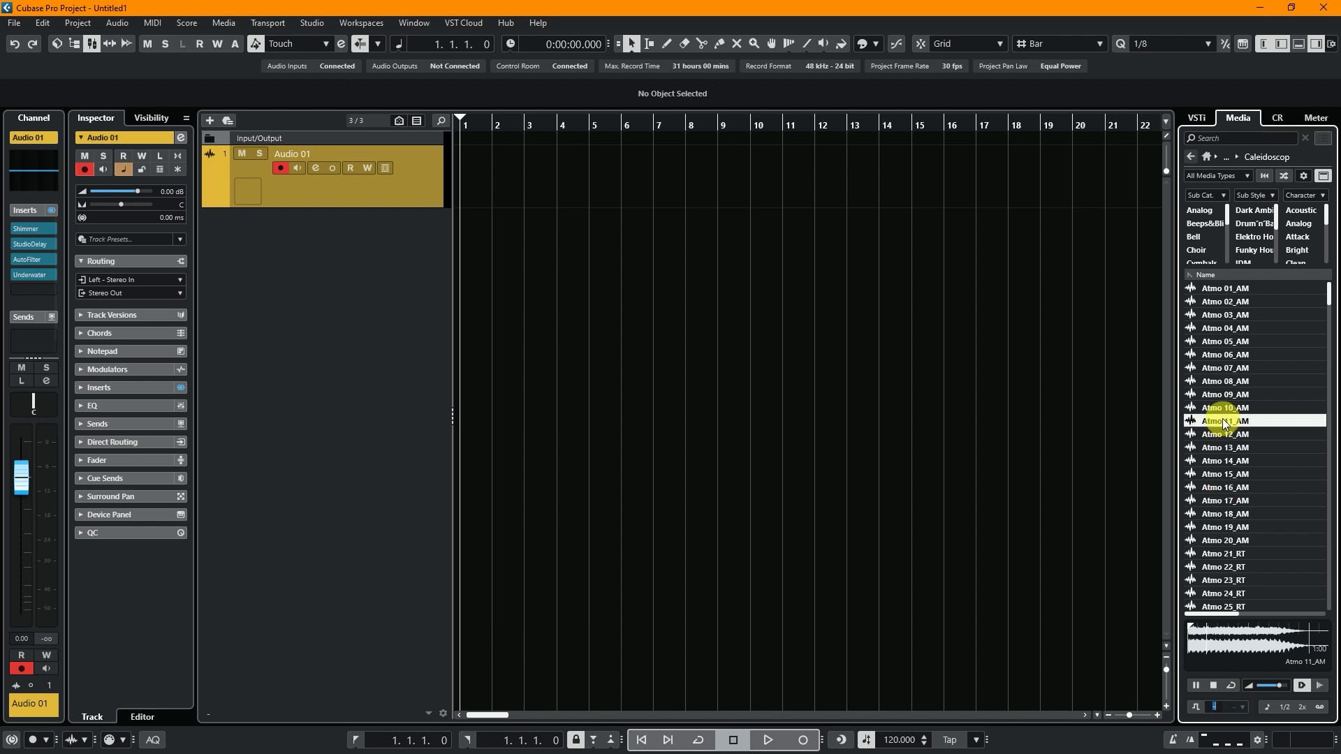
click(1232, 704)
key(ctrl+alt+r)
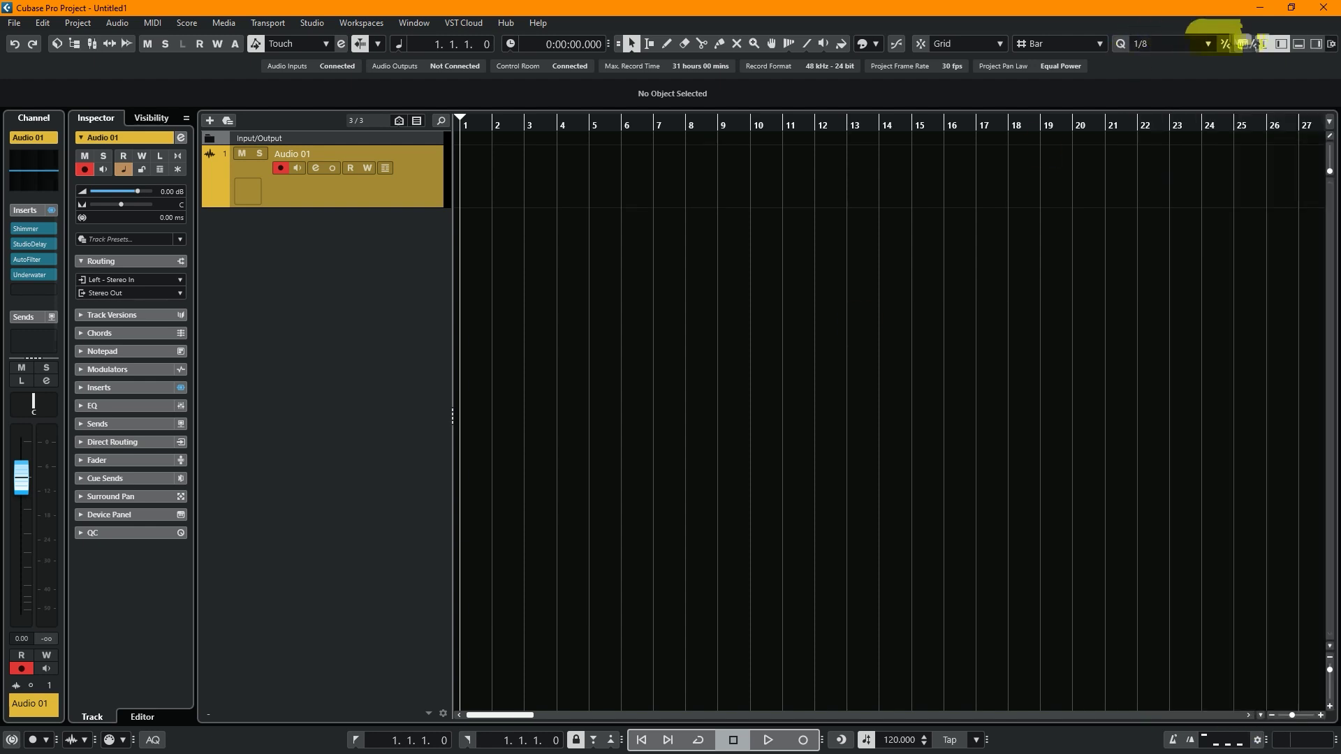
- Show the lower-zone Modulators tab and drag Retrologue from the Media VST Instruments collection
click(1298, 44)
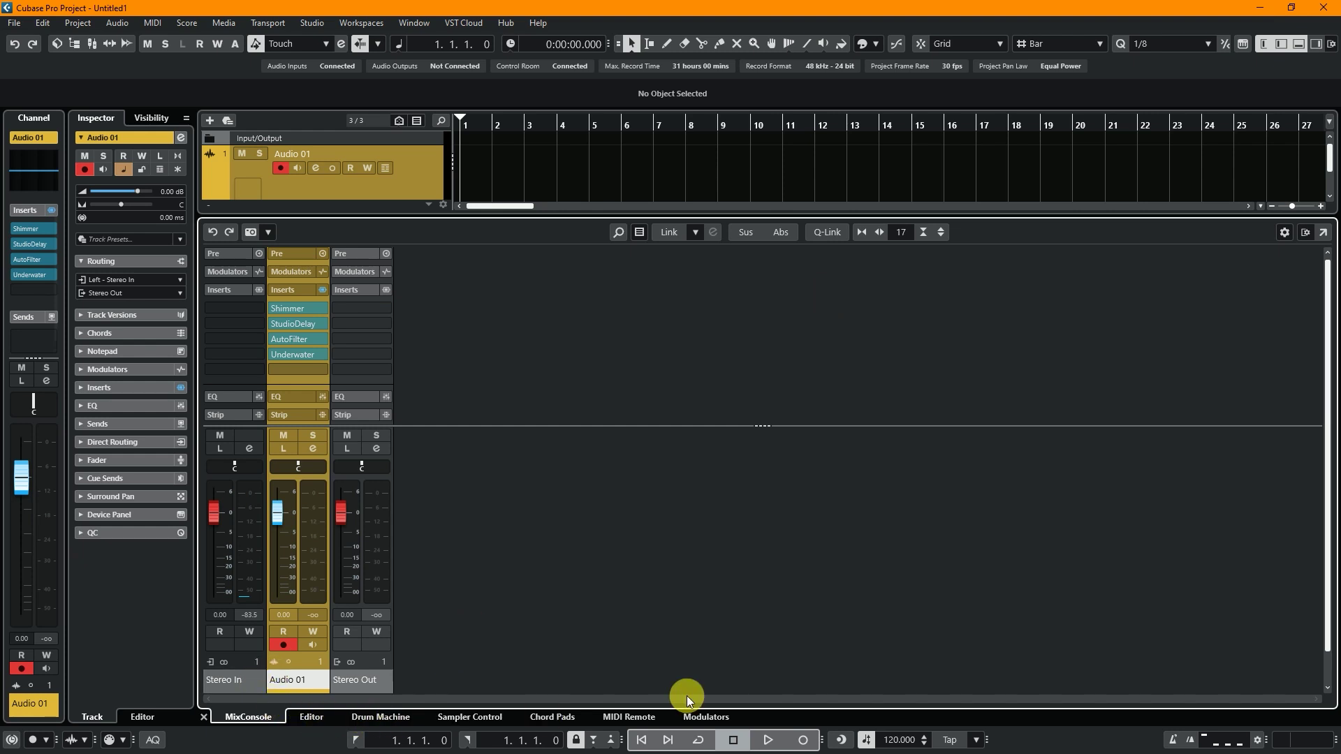
click(688, 714)
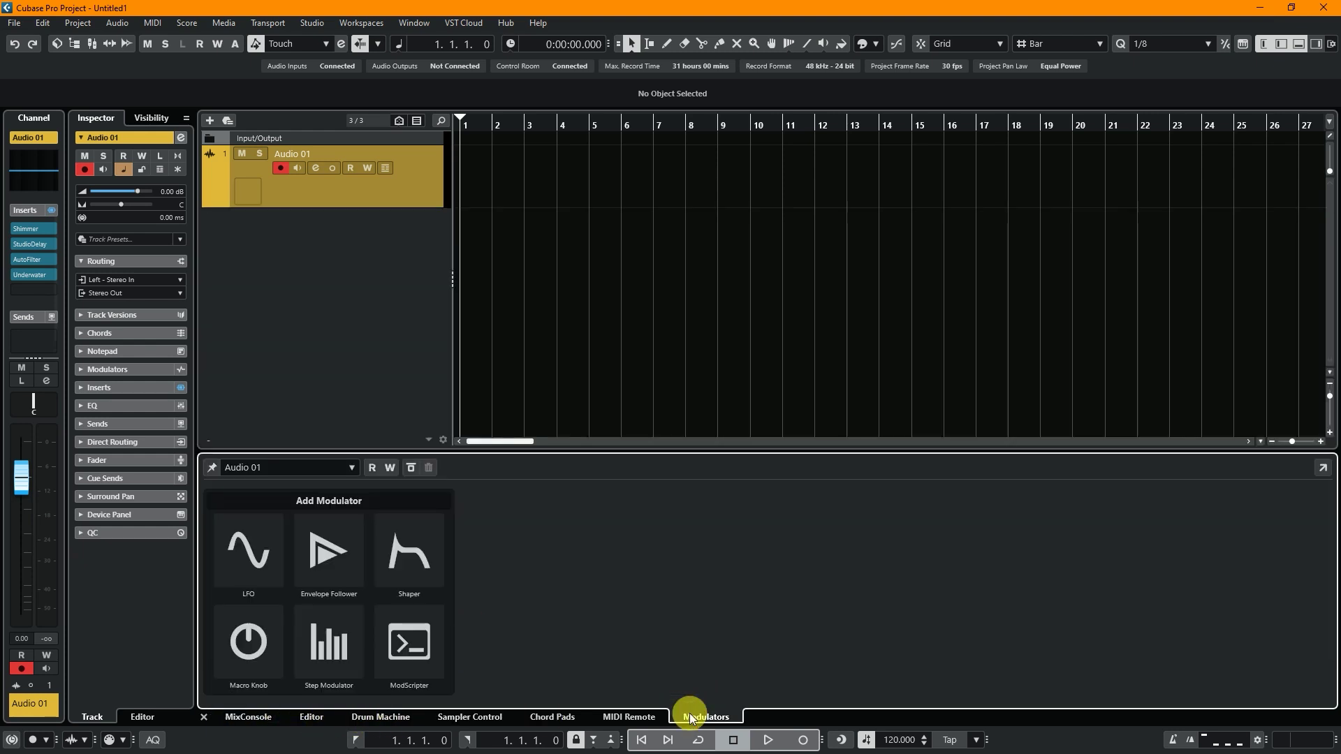
click(1319, 43)
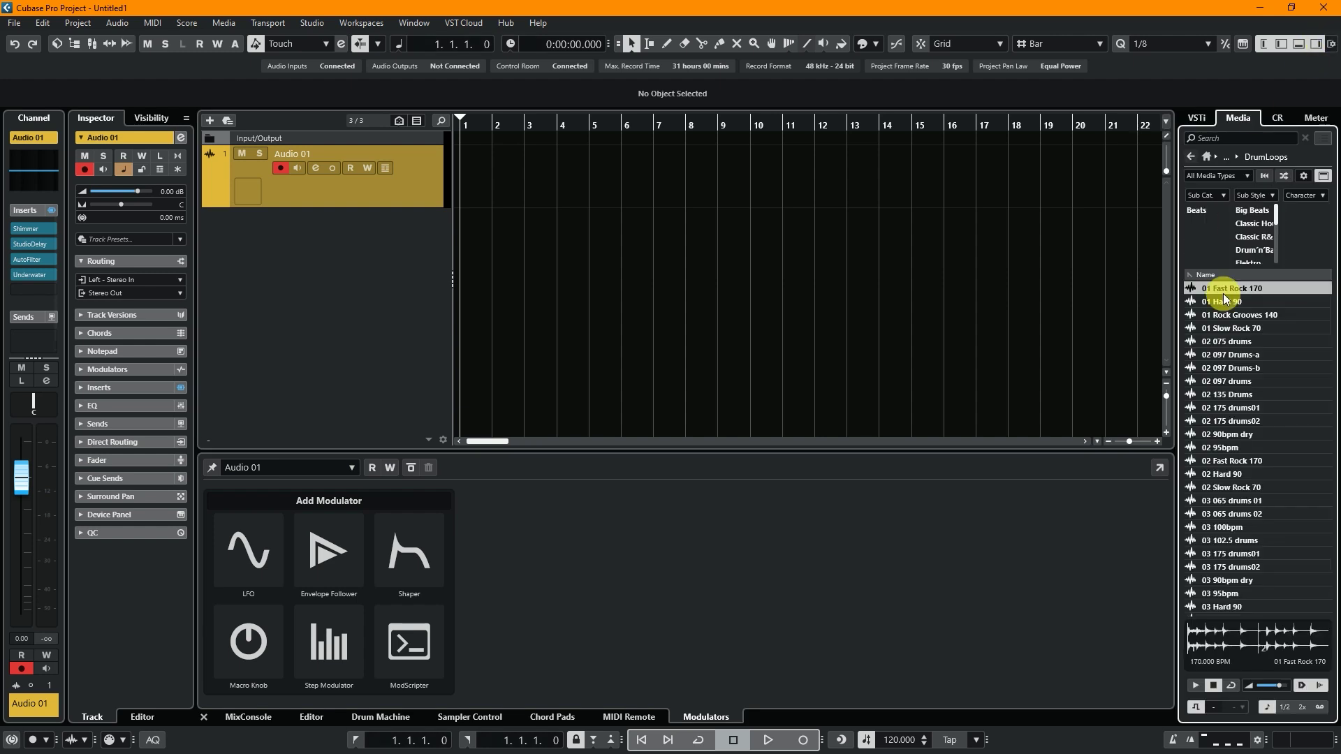
click(1213, 154)
click(1218, 229)
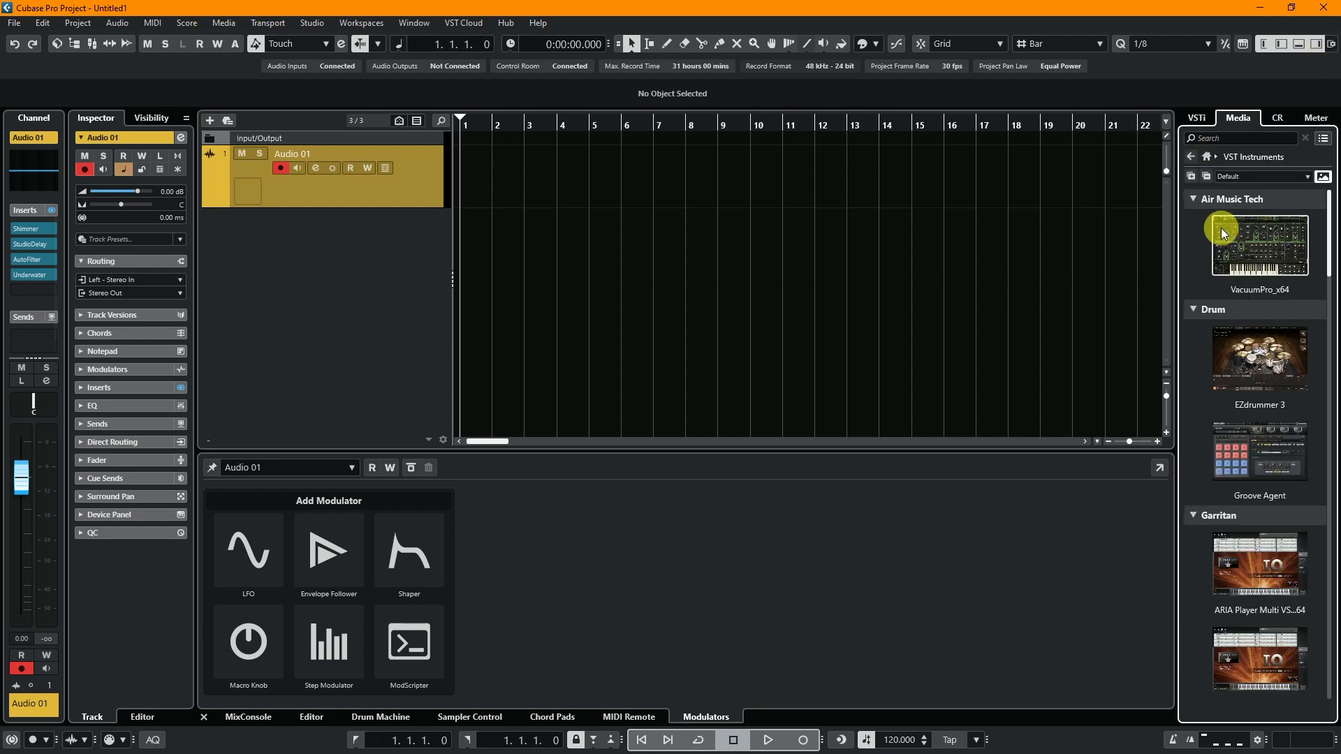
scroll(1261, 459, down, 5)
scroll(1260, 462, down, 5)
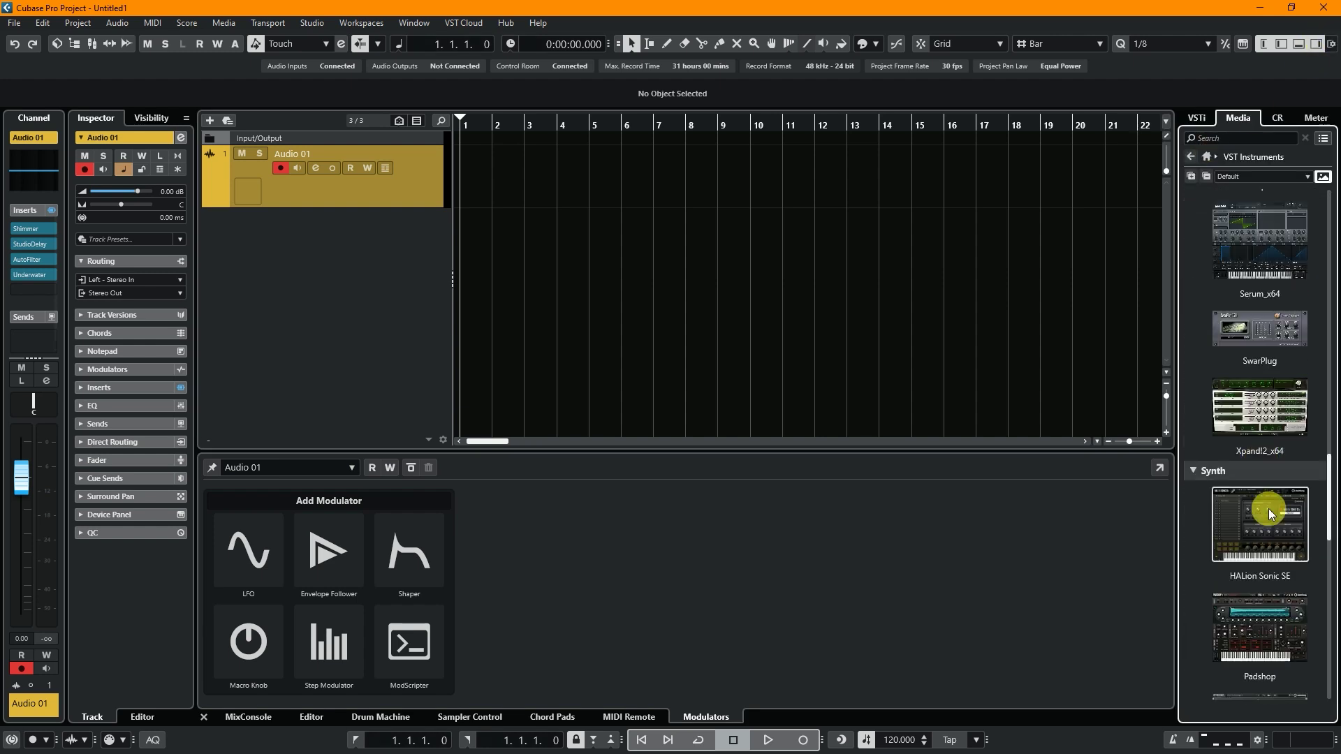
mouse_move(1258, 526)
mouse_down()
mouse_move(684, 389)
mouse_move(1282, 494)
mouse_move(436, 260)
mouse_up()
scroll(1281, 493, down, 3)
scroll(1260, 535, down, 2)
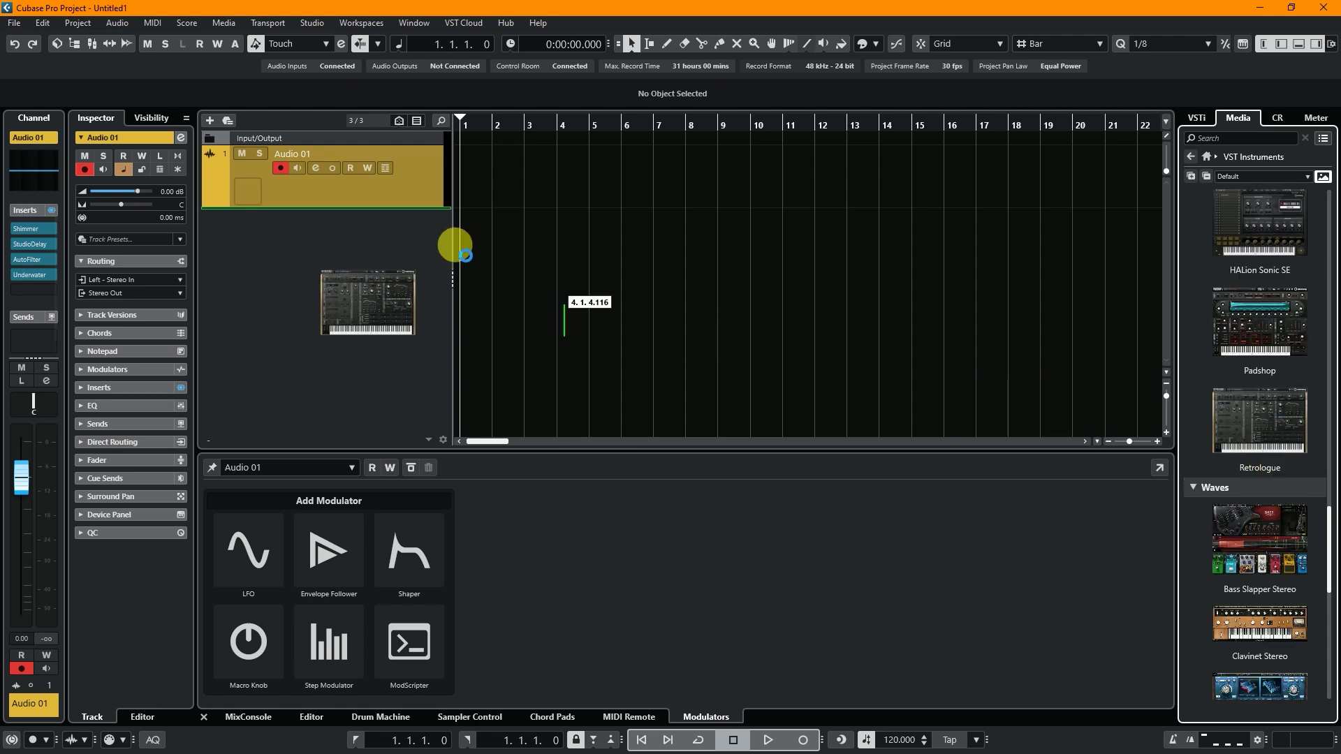
- Add a Retrologue 01 track and assign its Filter Cutoff to the LFO at 25%
drag(436, 263, 437, 263)
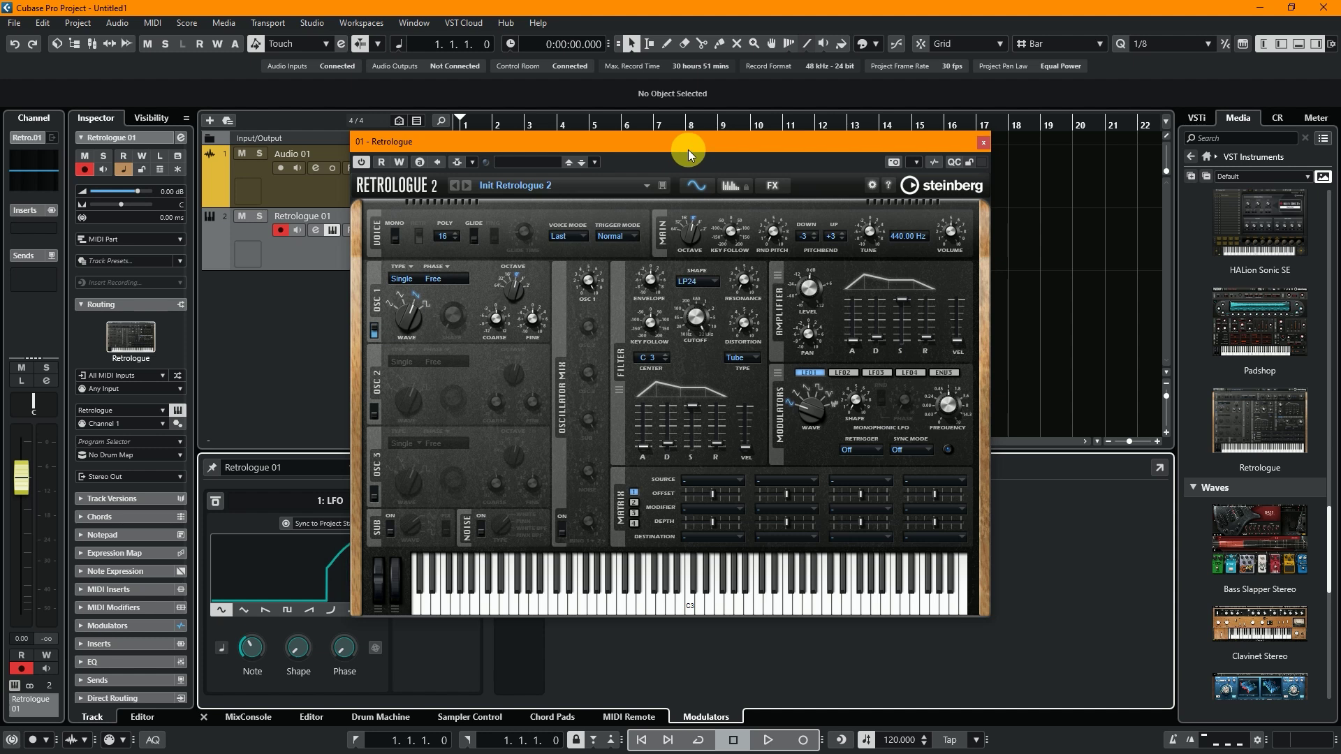
drag(688, 146, 855, 66)
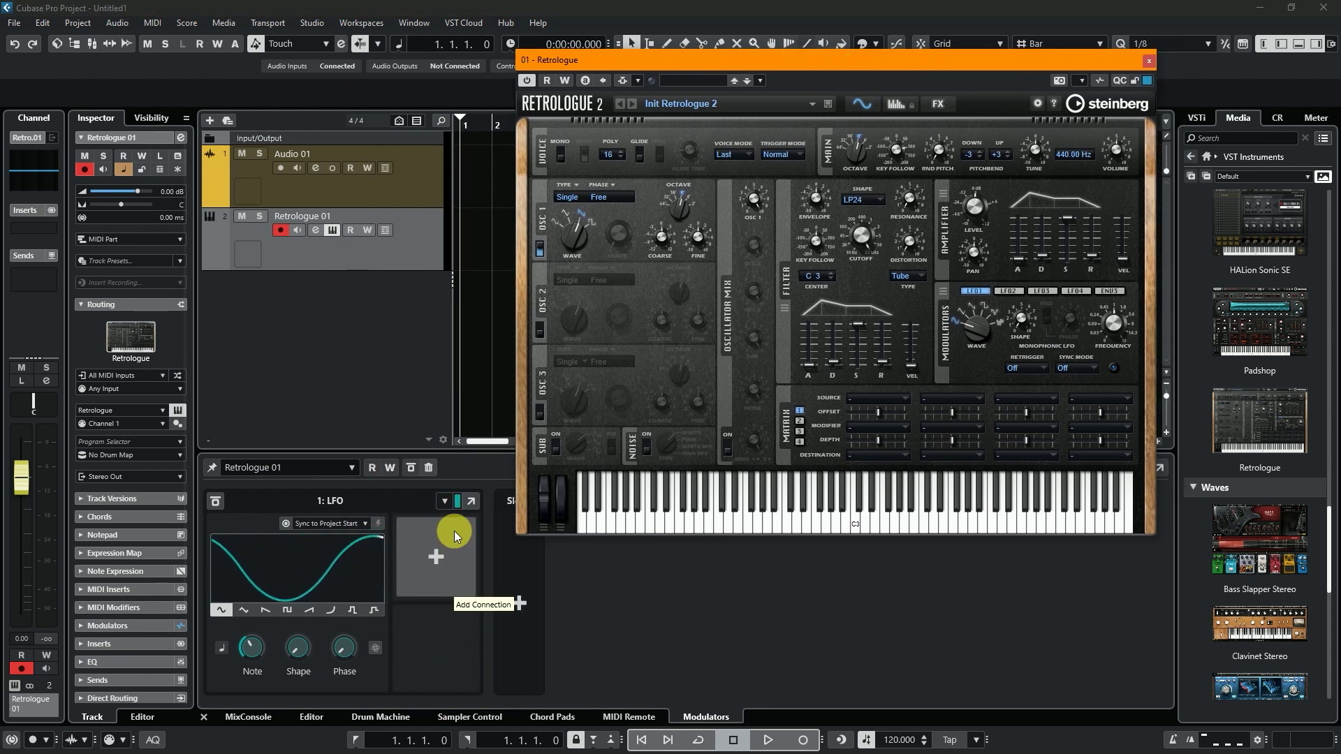
right_click(858, 241)
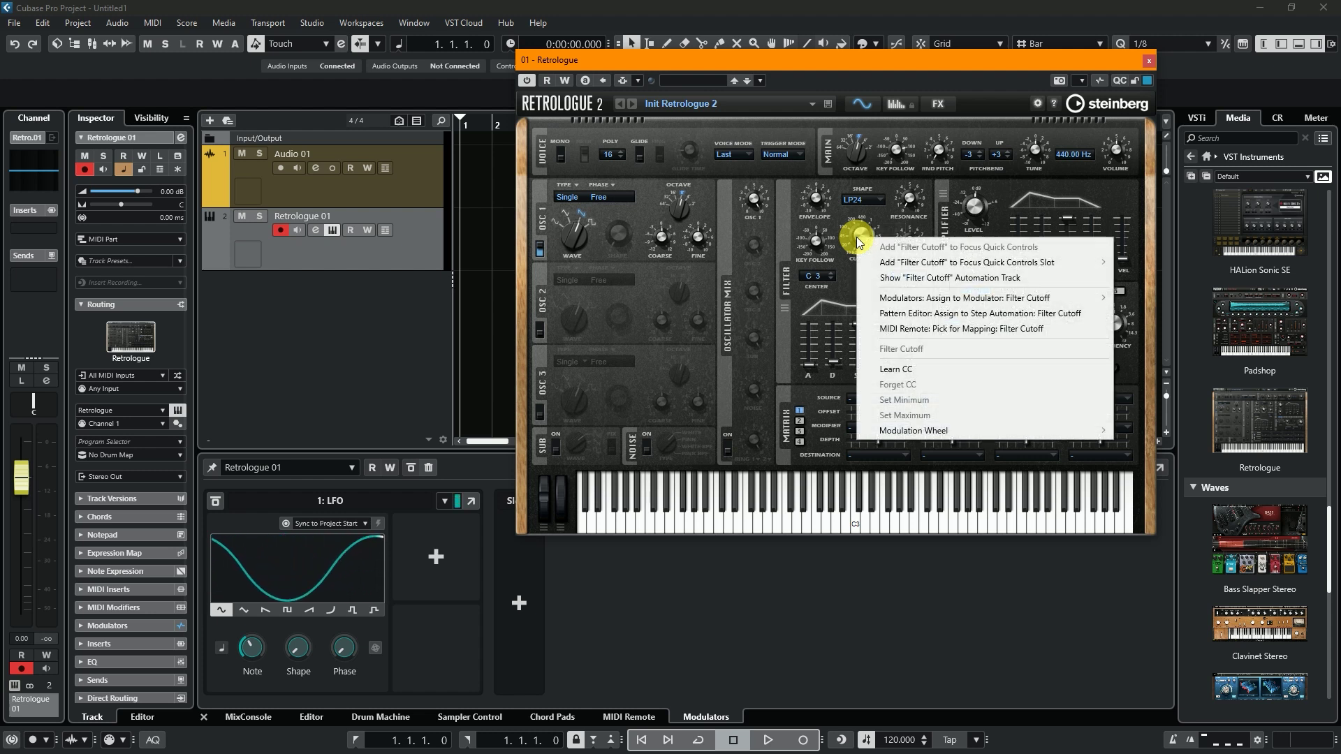
mouse_move(964, 298)
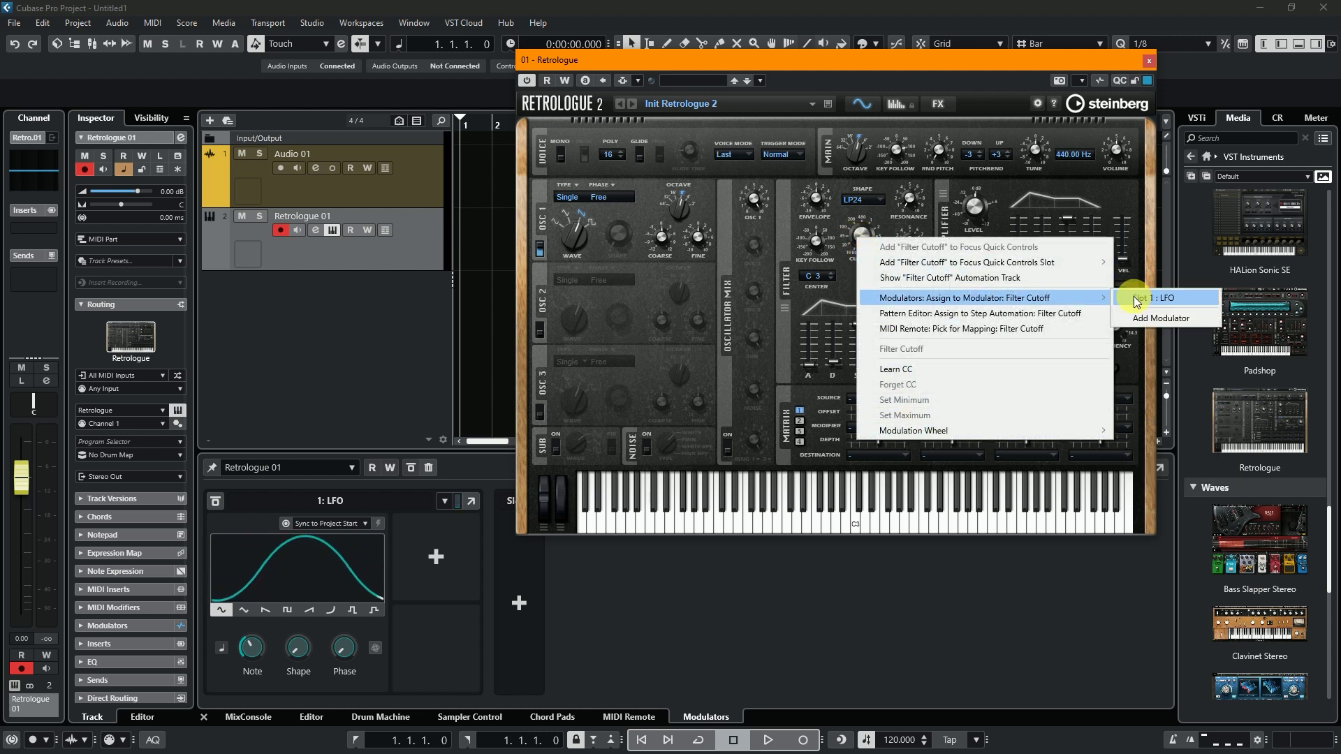
click(1135, 298)
click(428, 556)
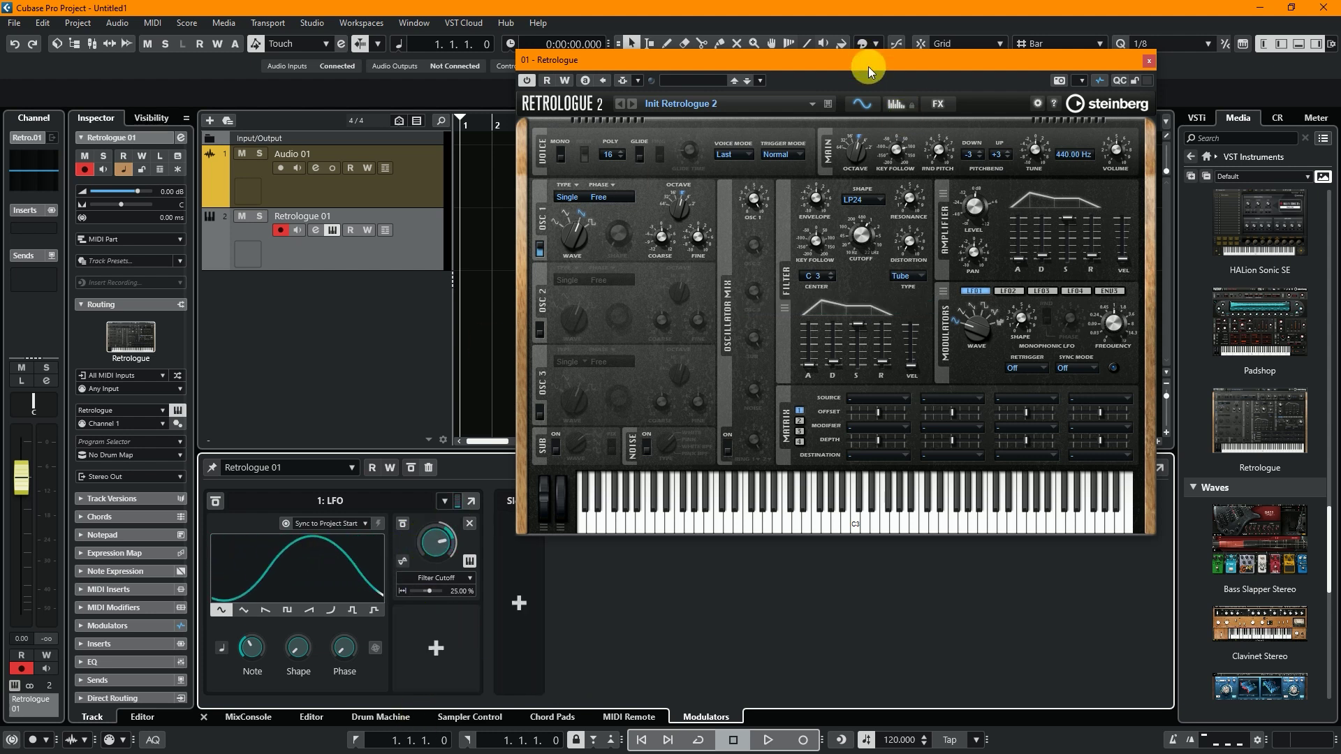
drag(843, 65, 992, 42)
- Add a Step Modulator to Retrologue 01 from the Modulators add menu
click(519, 609)
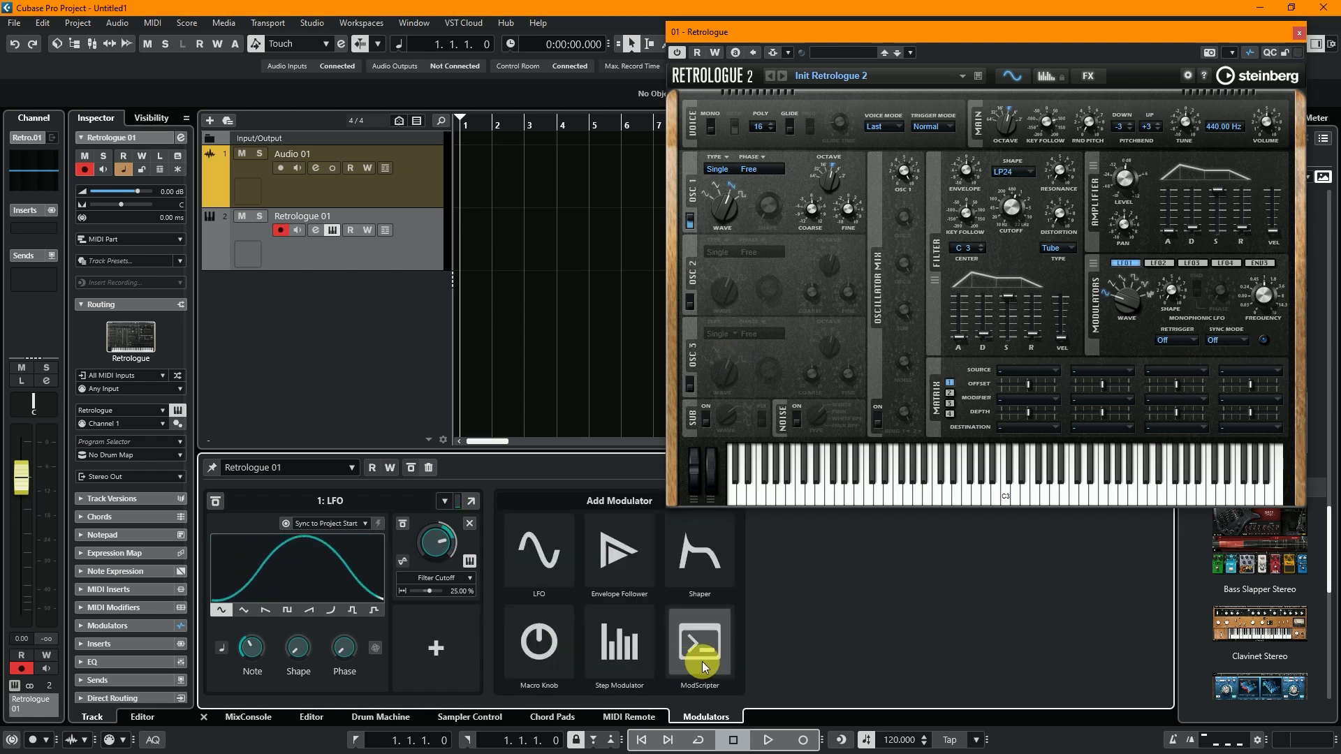
click(628, 644)
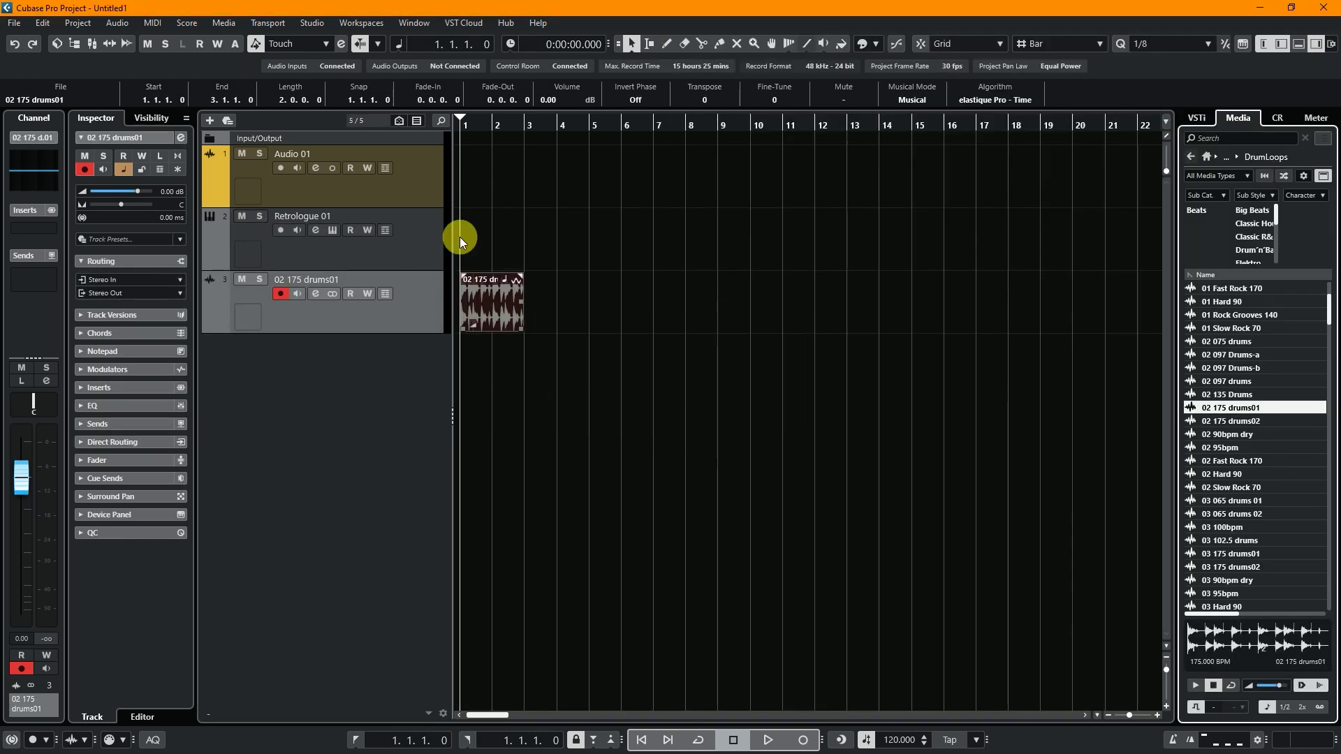
- Zoom in on the drum loop and colour its track orange
drag(466, 128, 430, 165)
click(577, 406)
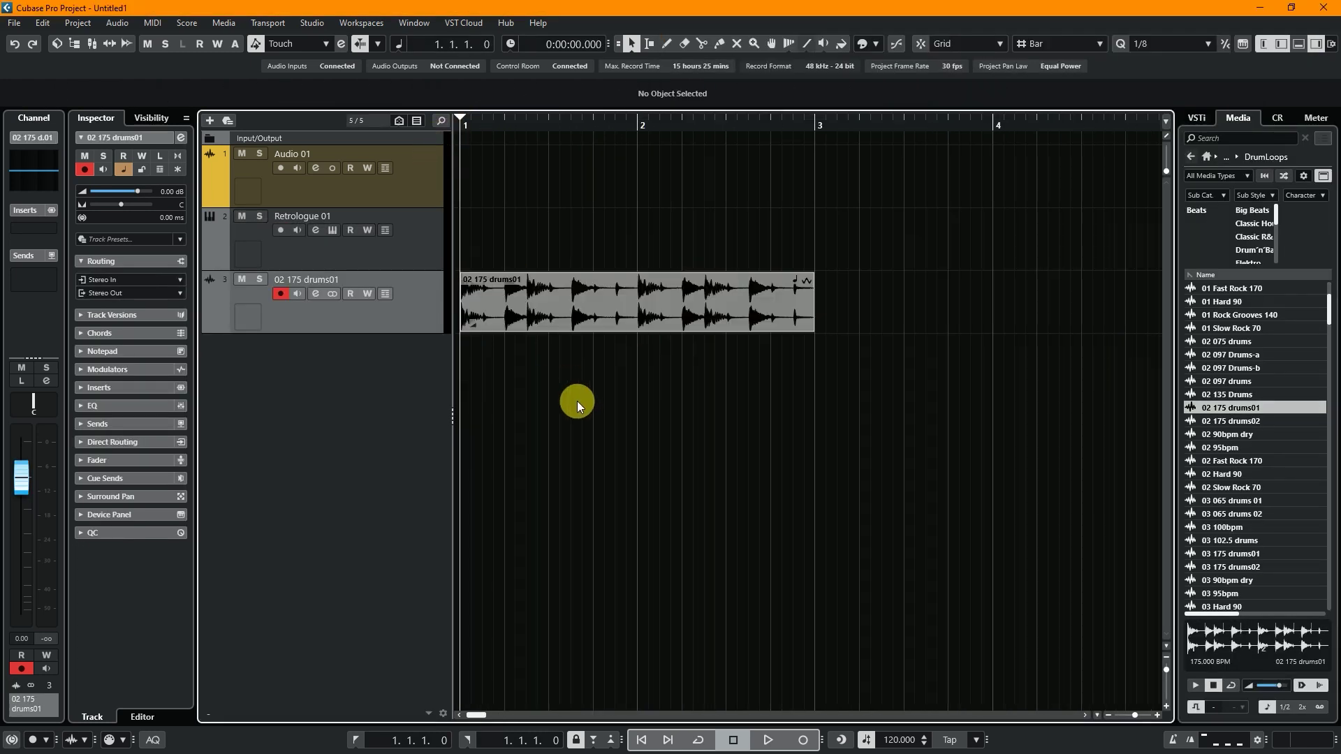
click(871, 45)
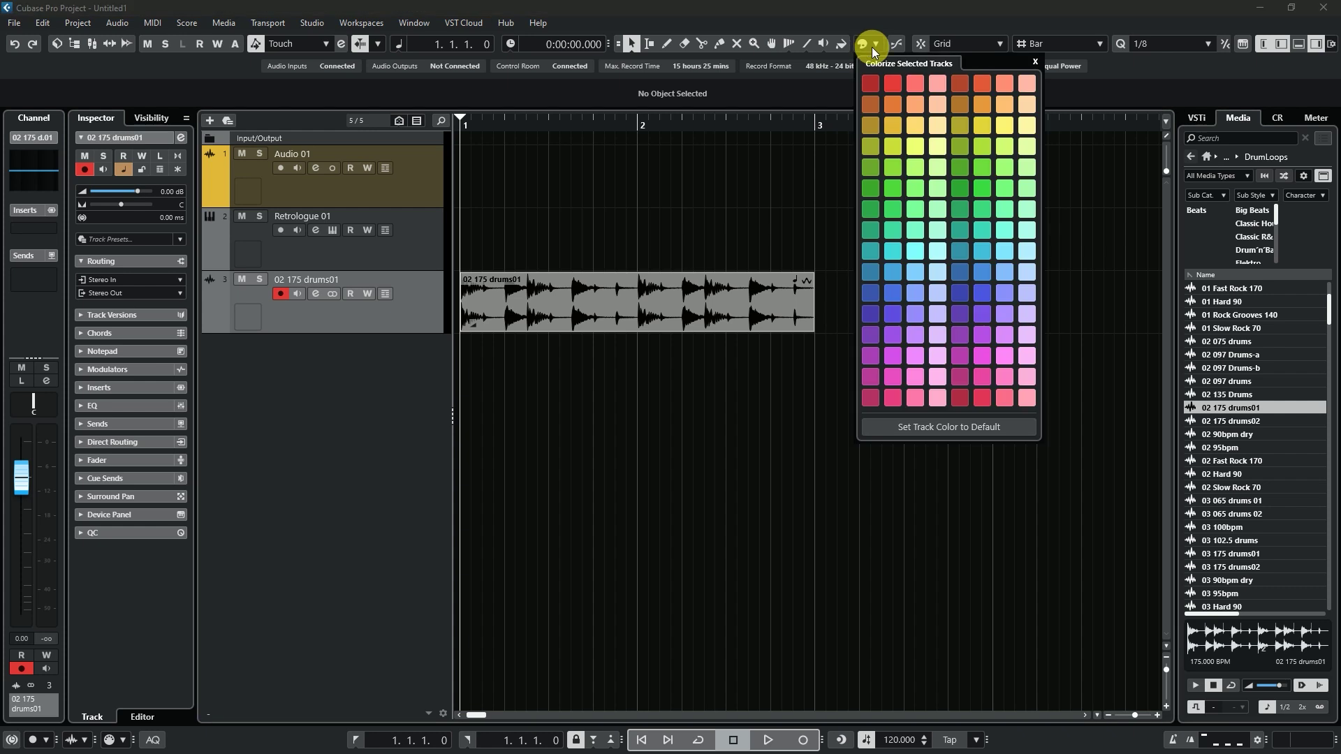
click(902, 107)
click(681, 434)
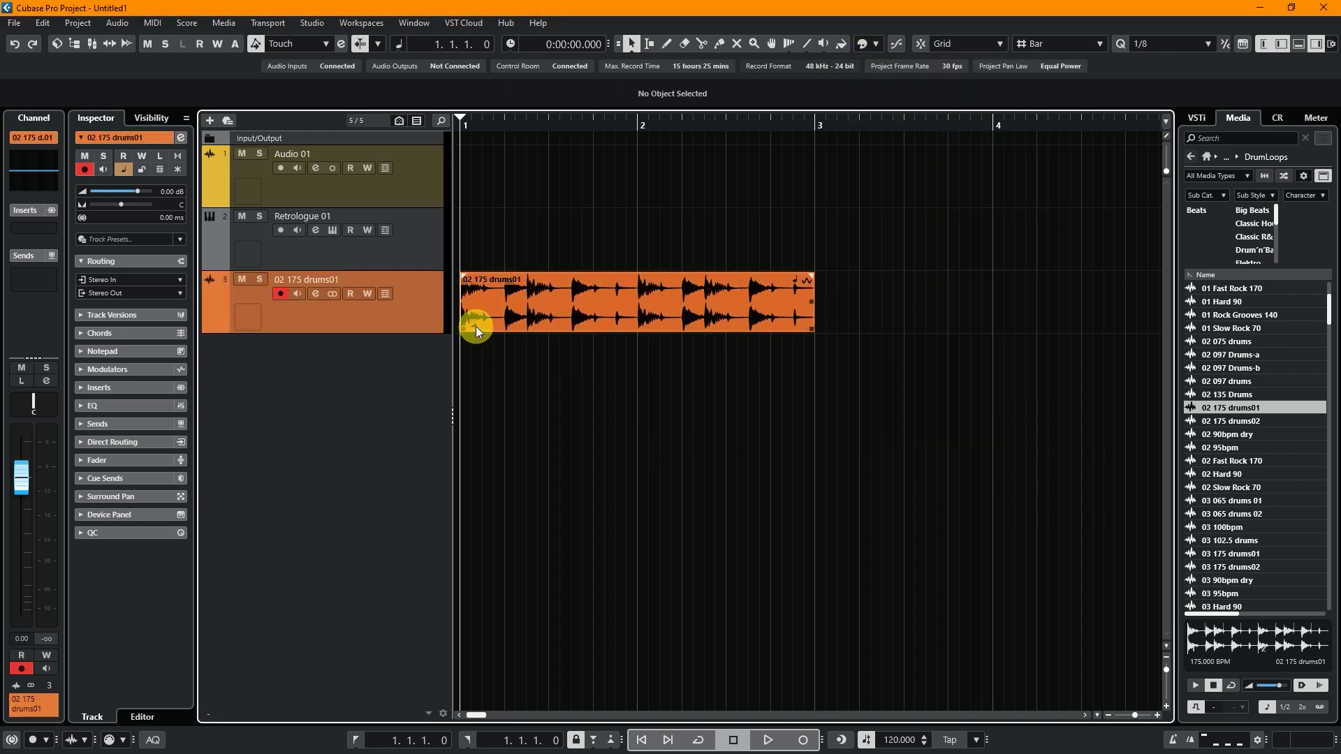
- Lower the drum loop event's overall volume with its volume handle
click(476, 331)
drag(472, 304, 479, 339)
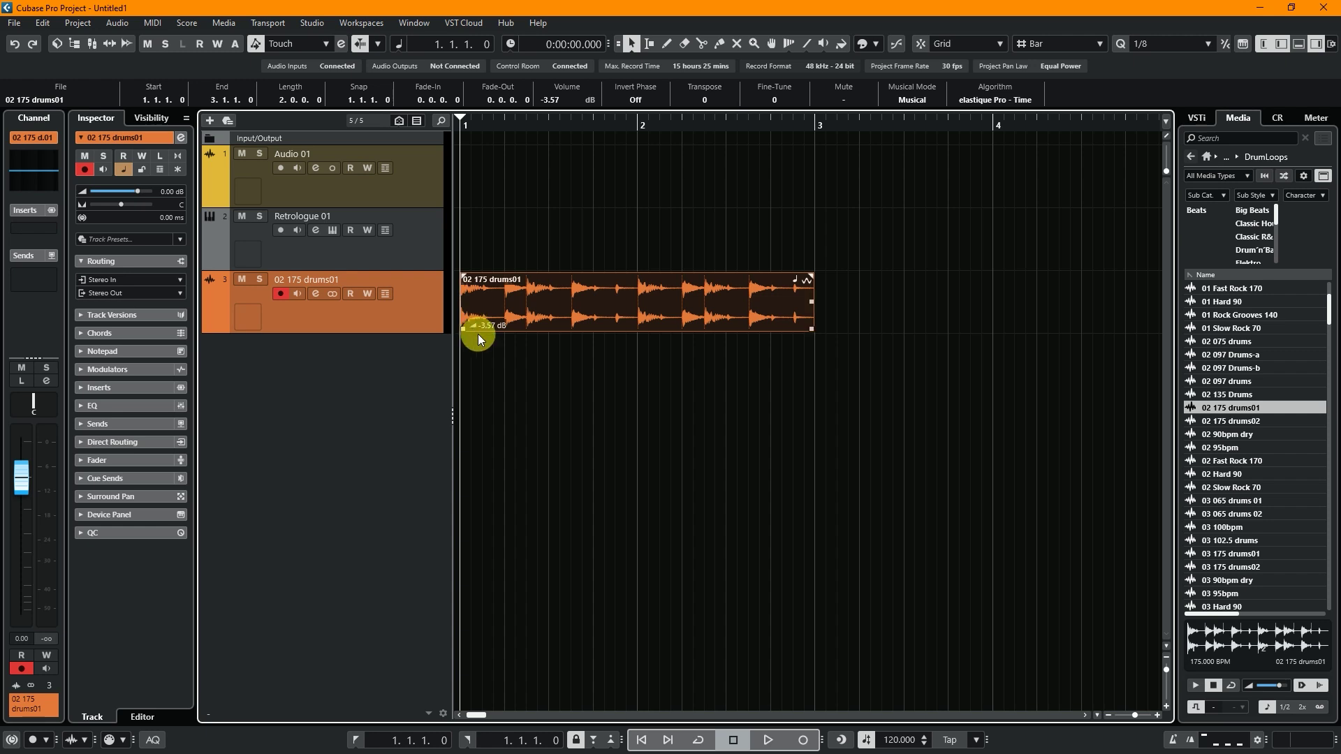
click(521, 347)
- Draw a volume dip to about -4 dB near the loop start, then show the Drum Machine
click(471, 318)
click(474, 346)
click(668, 43)
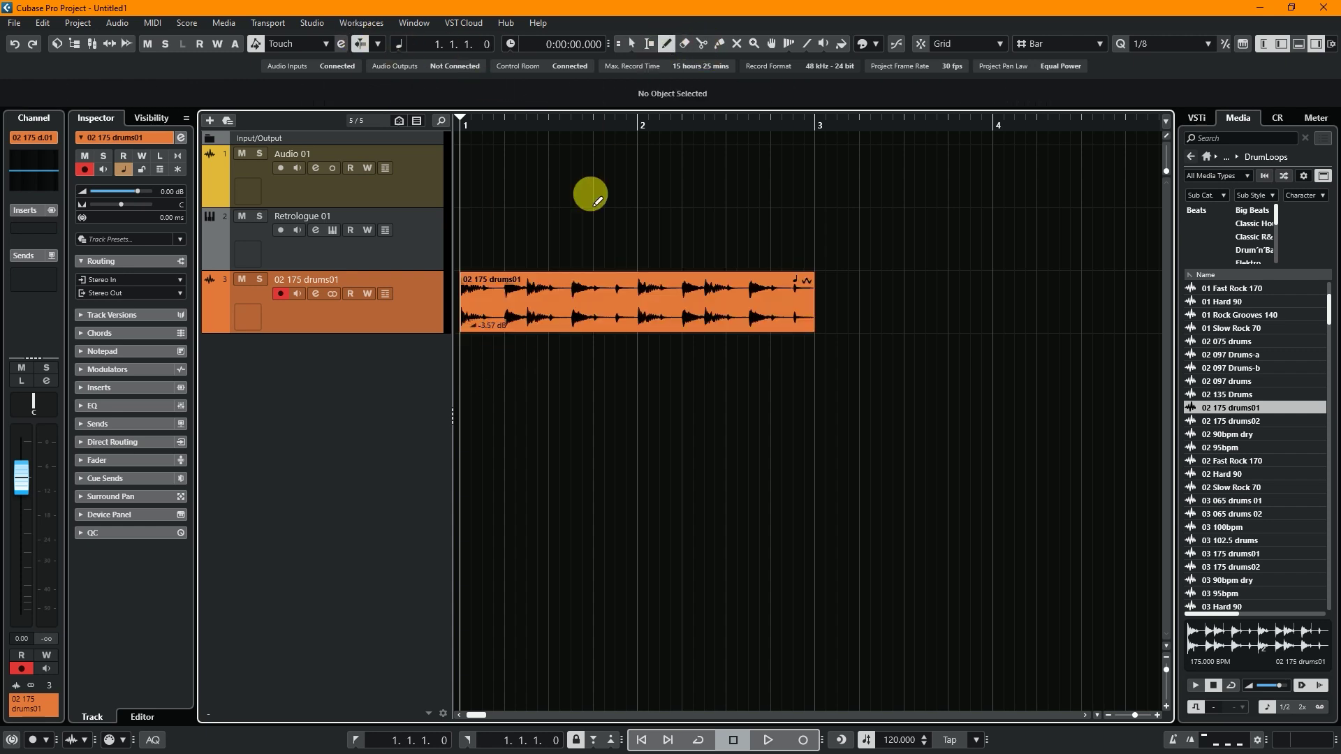
click(535, 312)
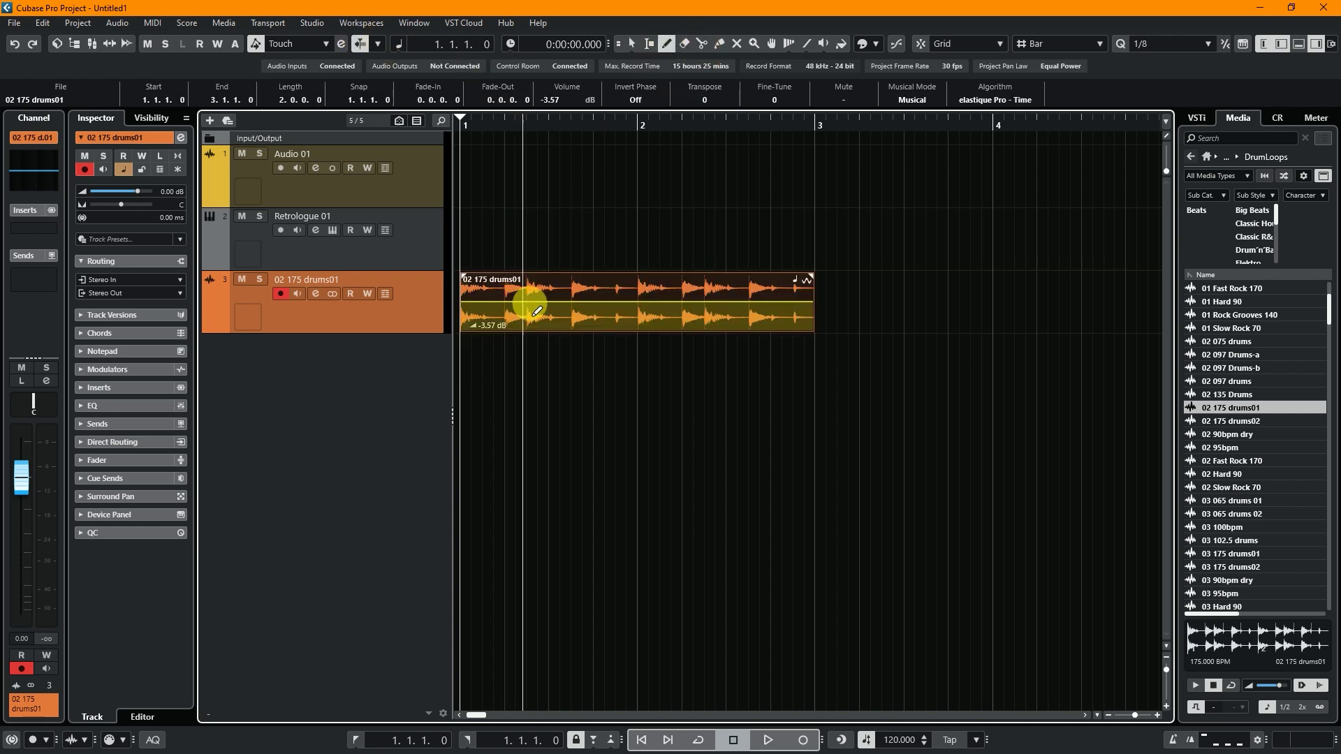
click(563, 301)
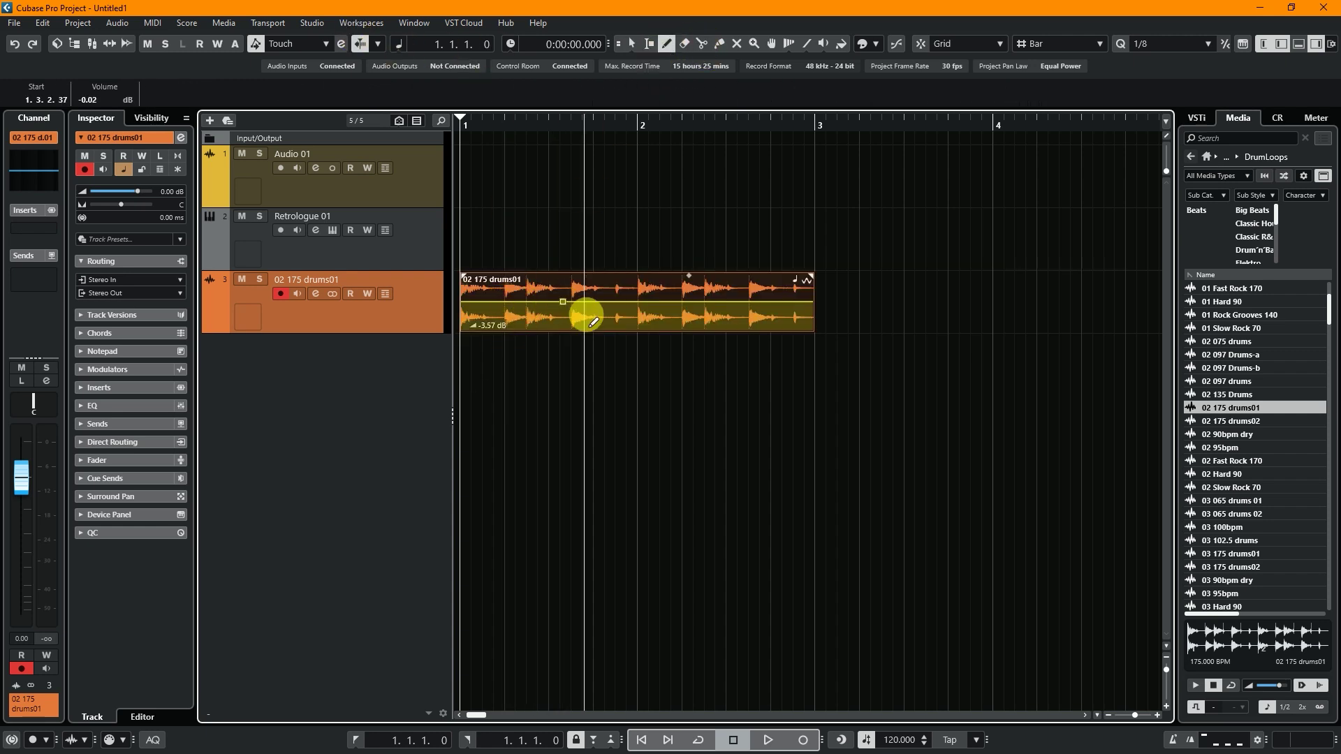
click(505, 303)
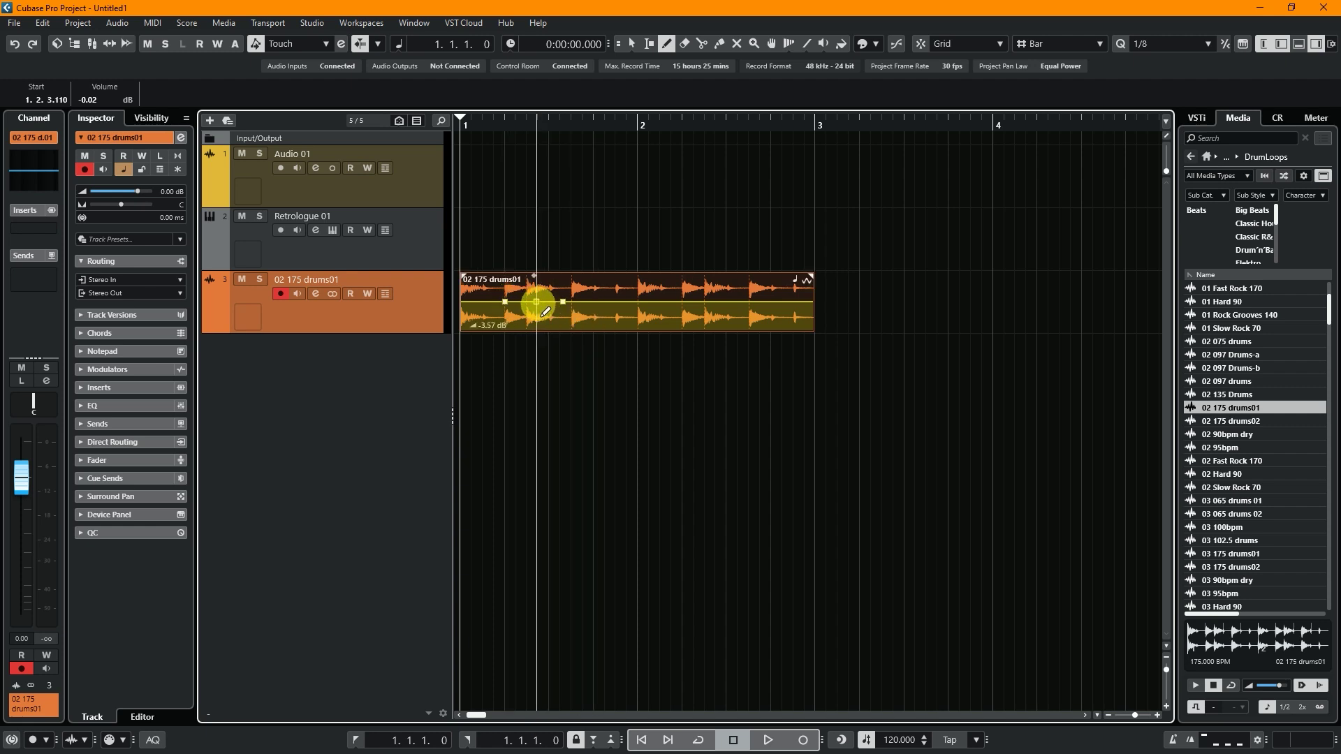
drag(543, 313, 546, 321)
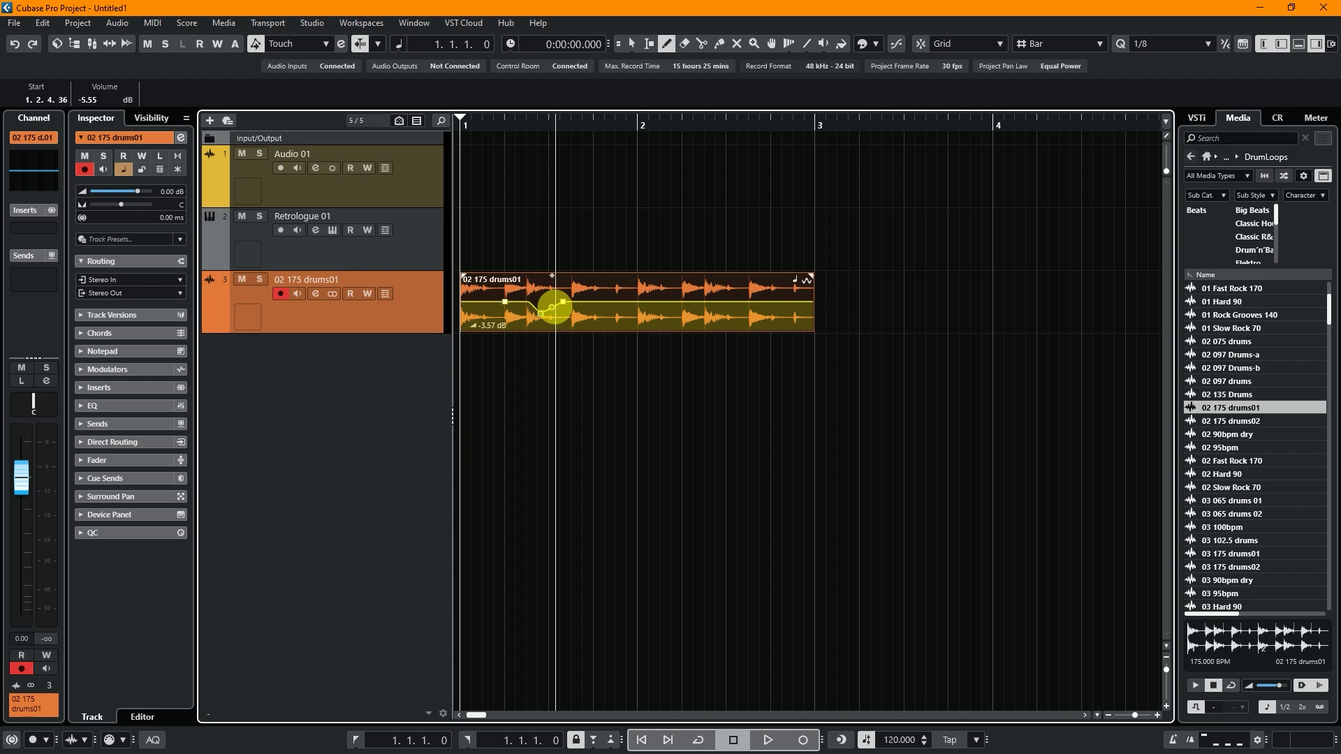
click(572, 303)
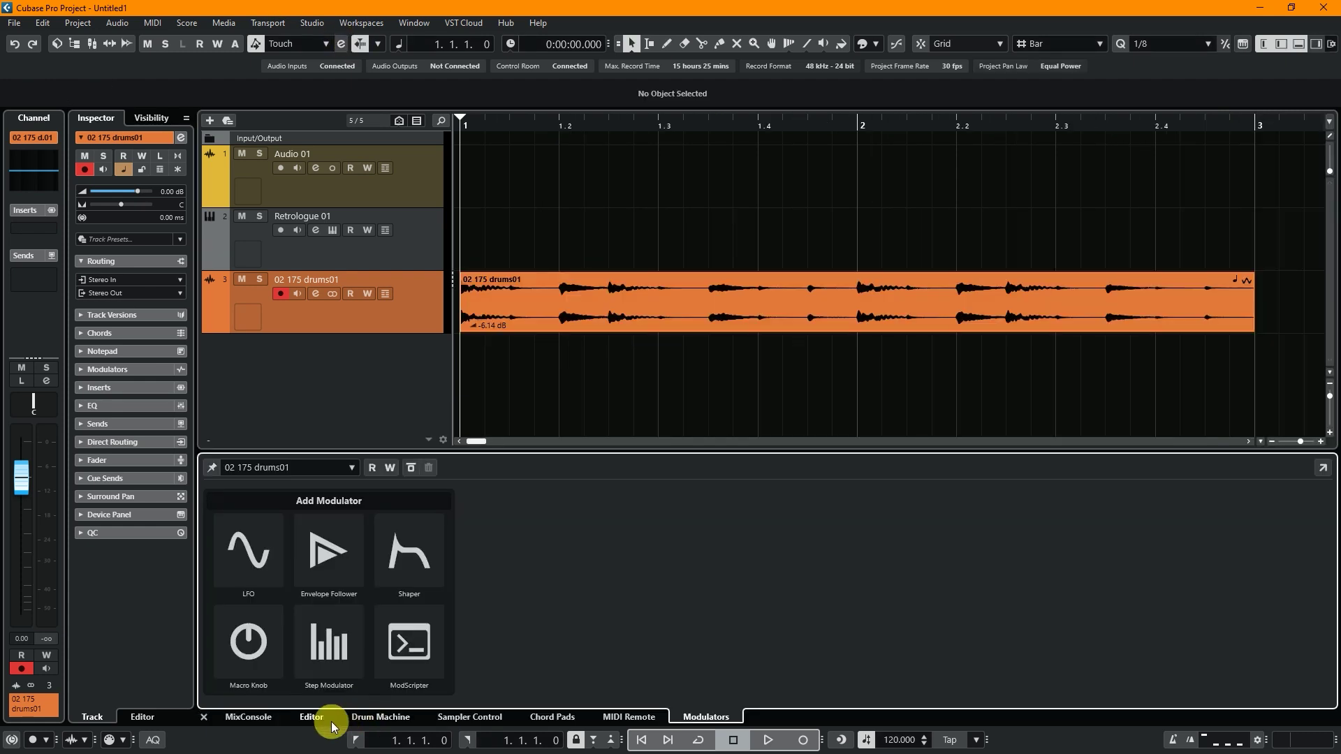
click(374, 719)
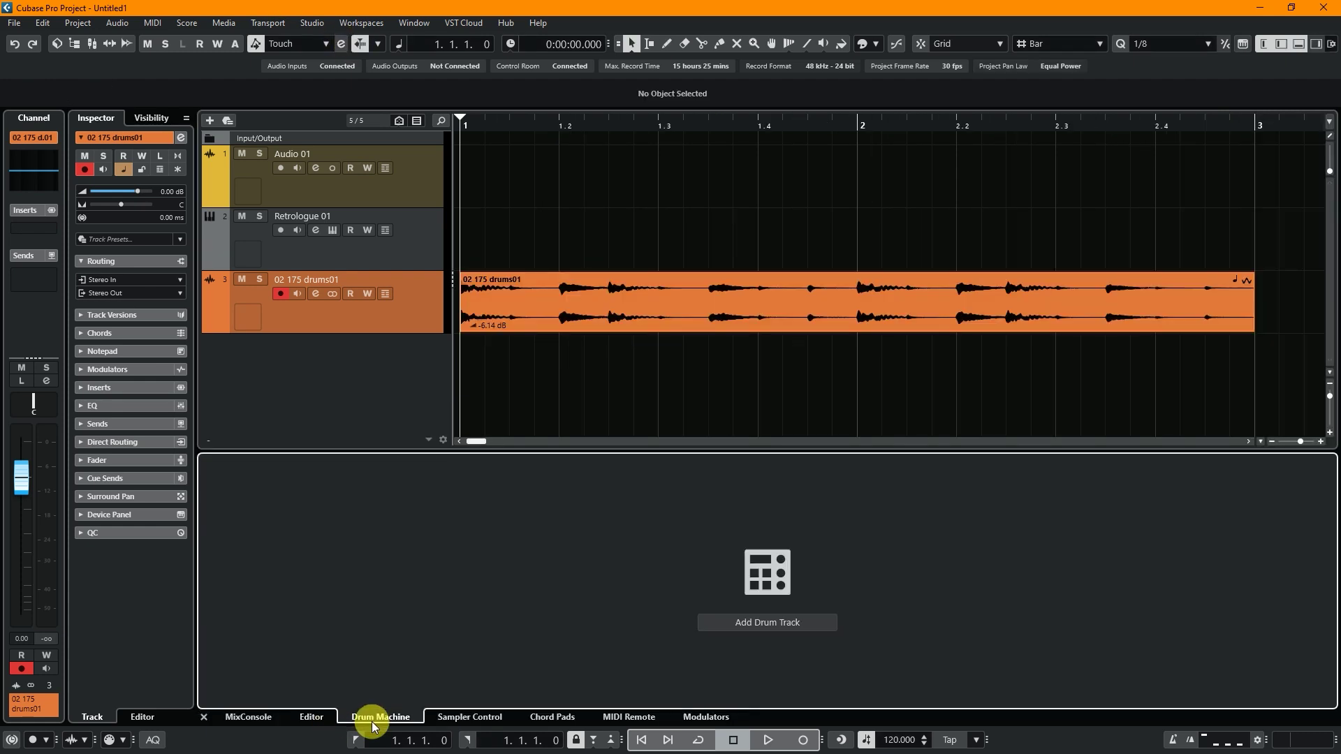
- Add a drum track named 'Drum'
click(765, 622)
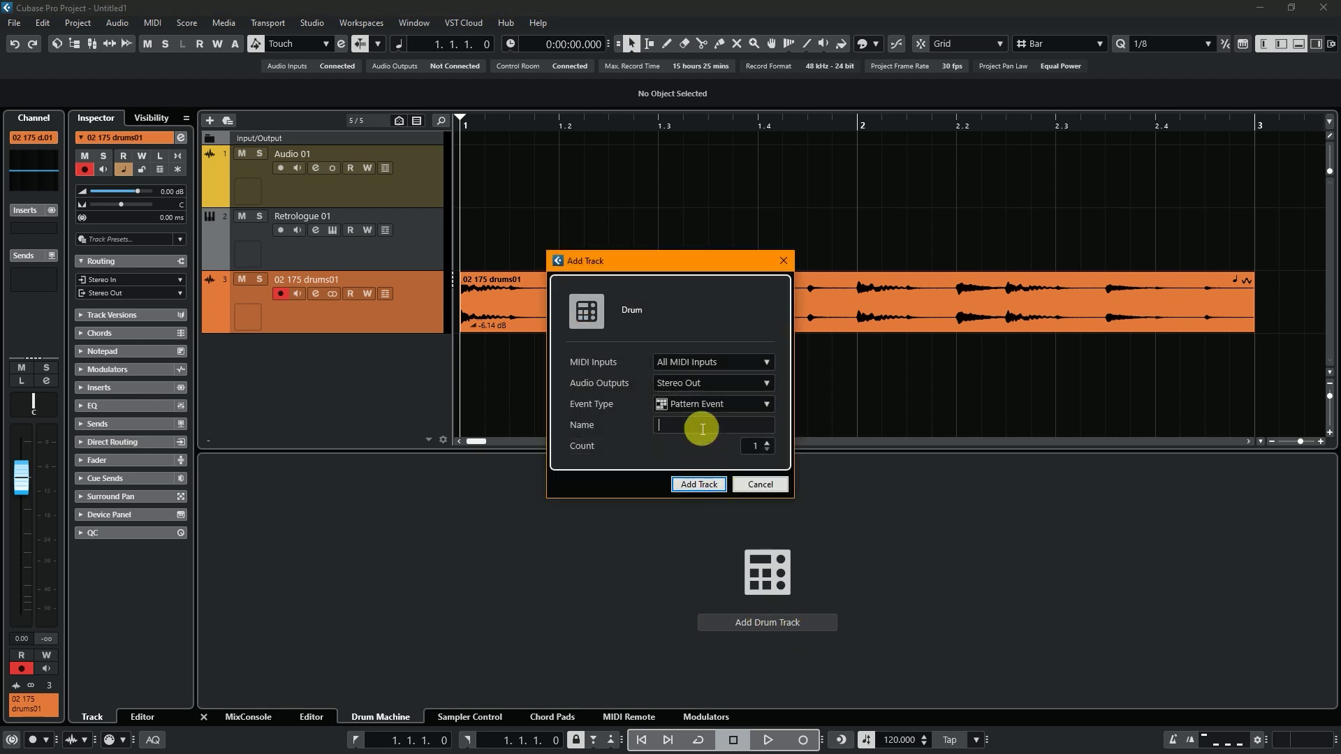
text(Drum)
key(Return)
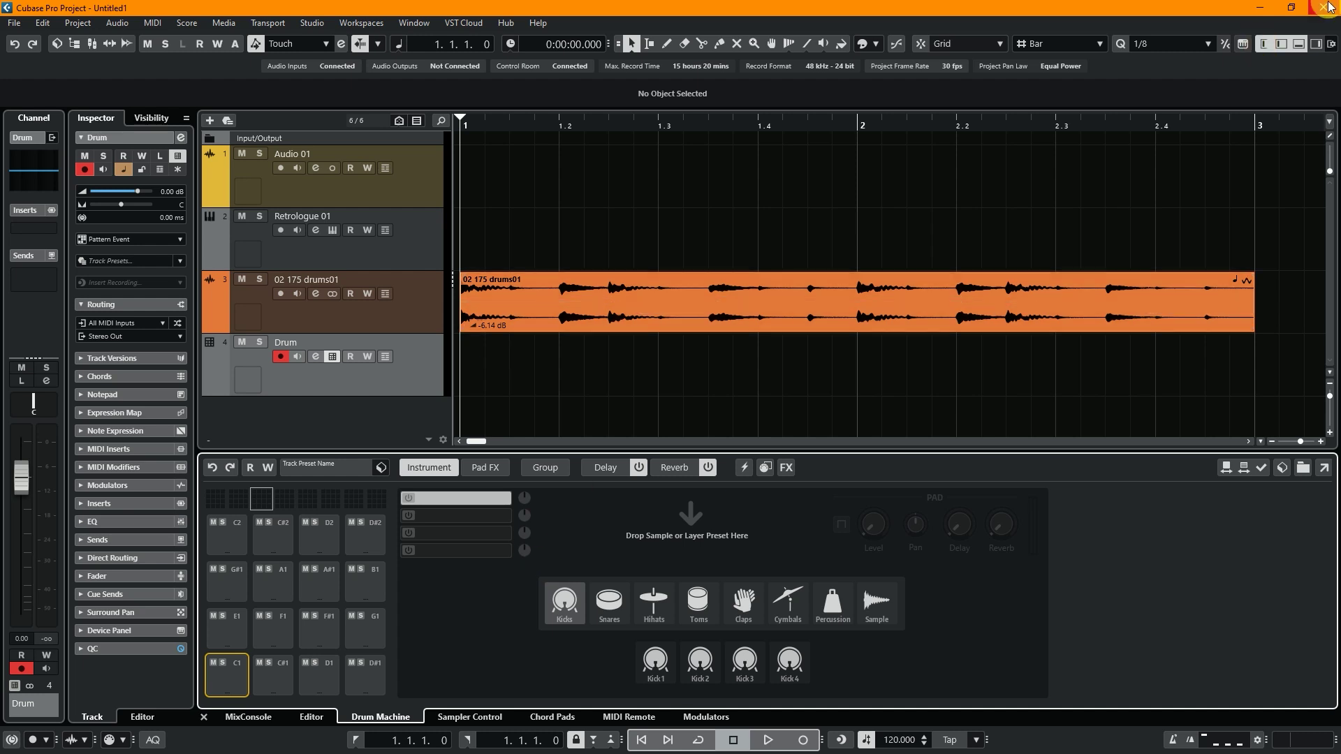
- Load '03 kick hit' to pad C1 and 'EP_2_Snare2' to C#1, then create a pattern with a step-14 snare
click(1316, 43)
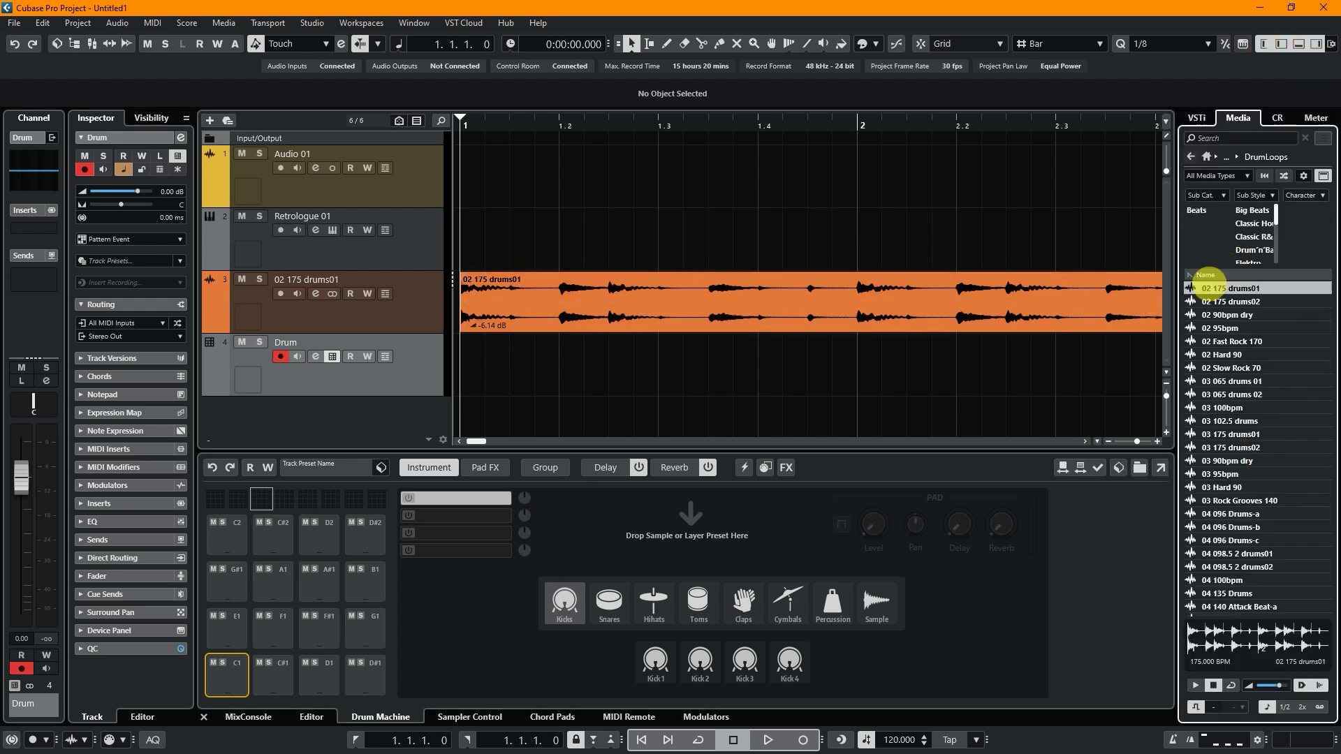
click(1205, 140)
text(kick)
drag(1226, 447, 226, 681)
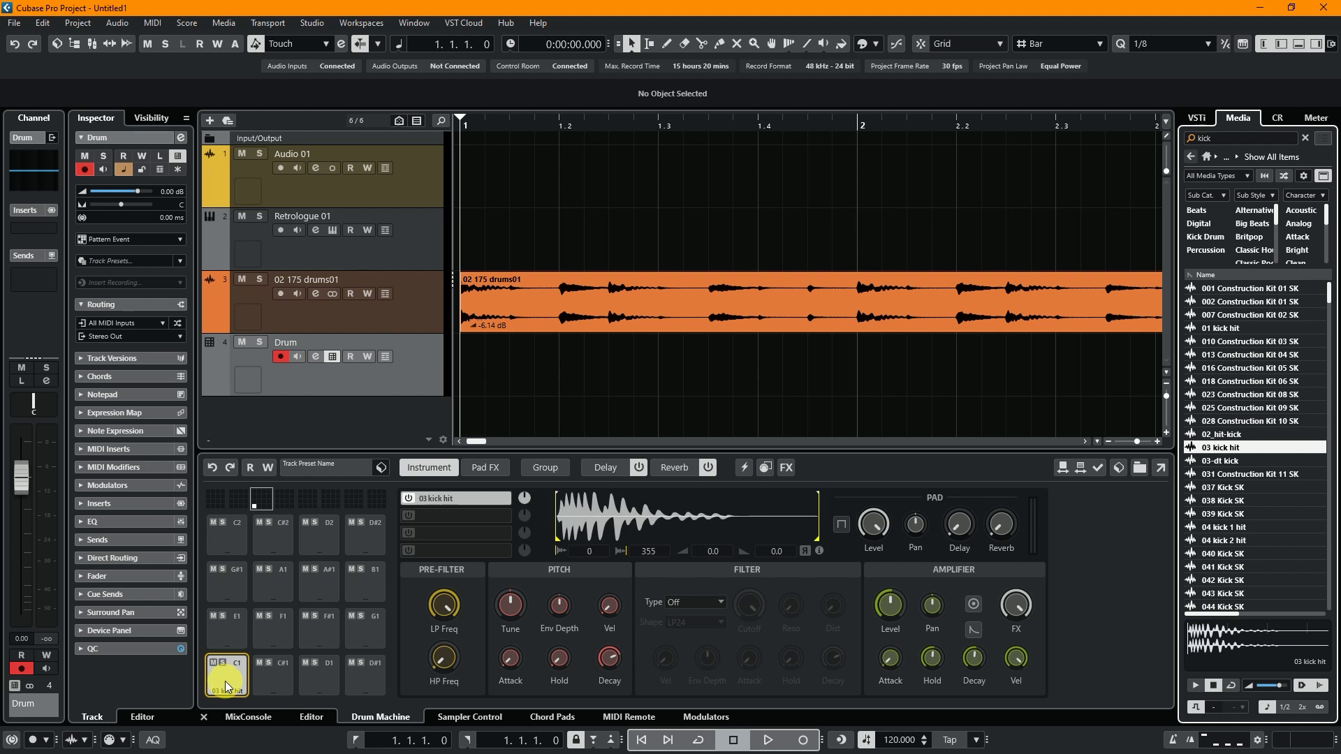
double_click(1223, 140)
text(snare)
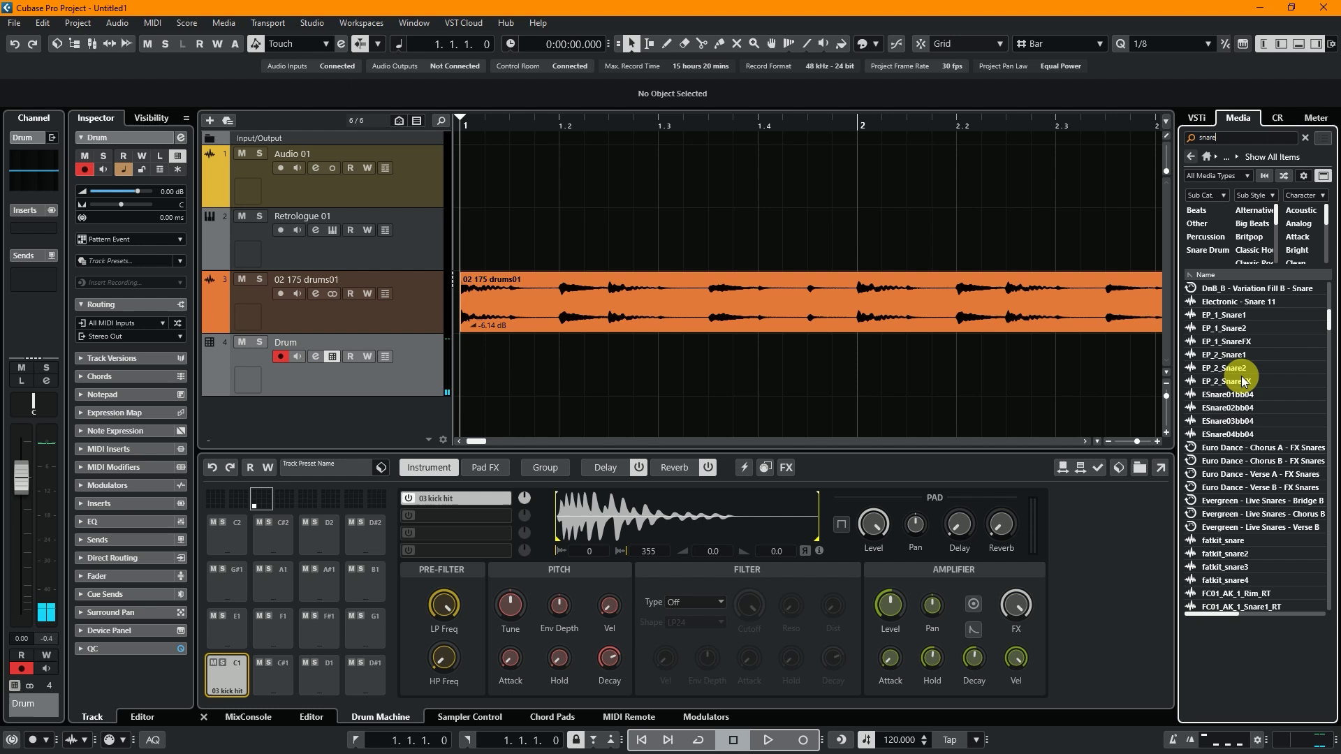
drag(1227, 354, 271, 676)
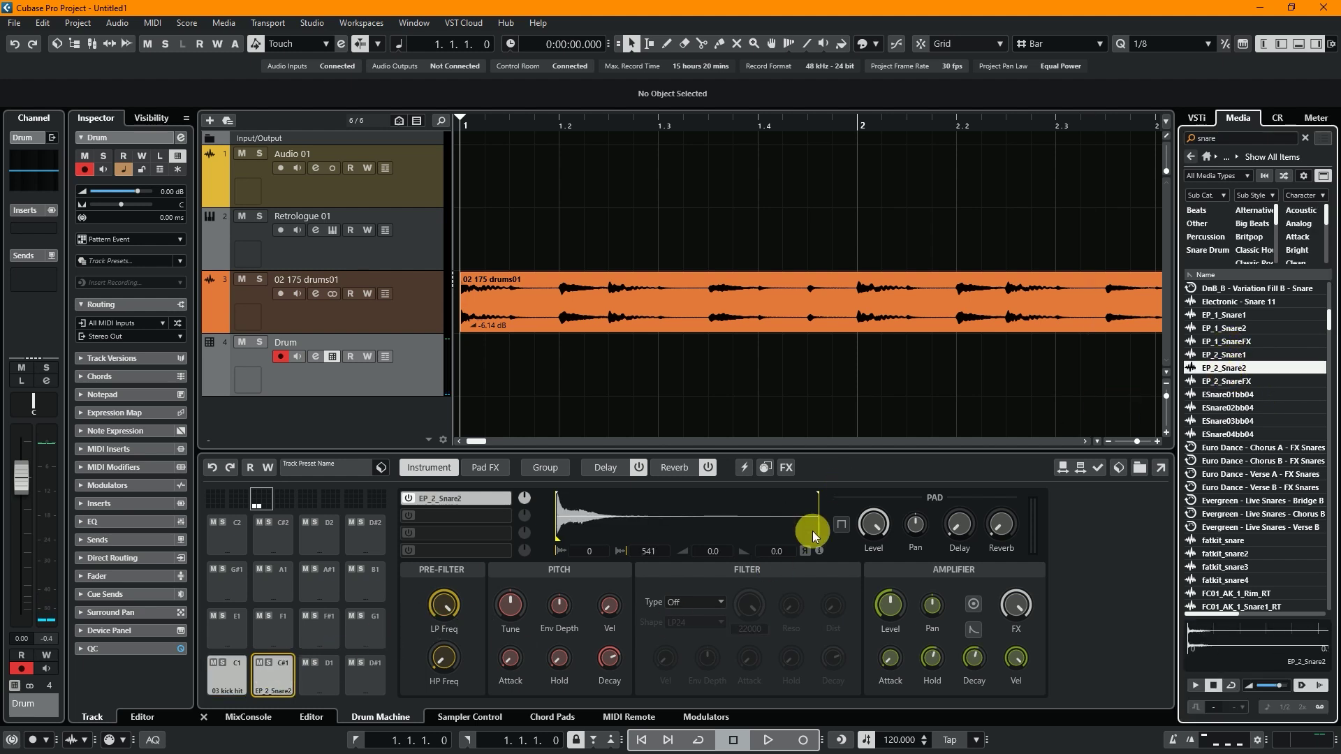
double_click(838, 361)
click(964, 330)
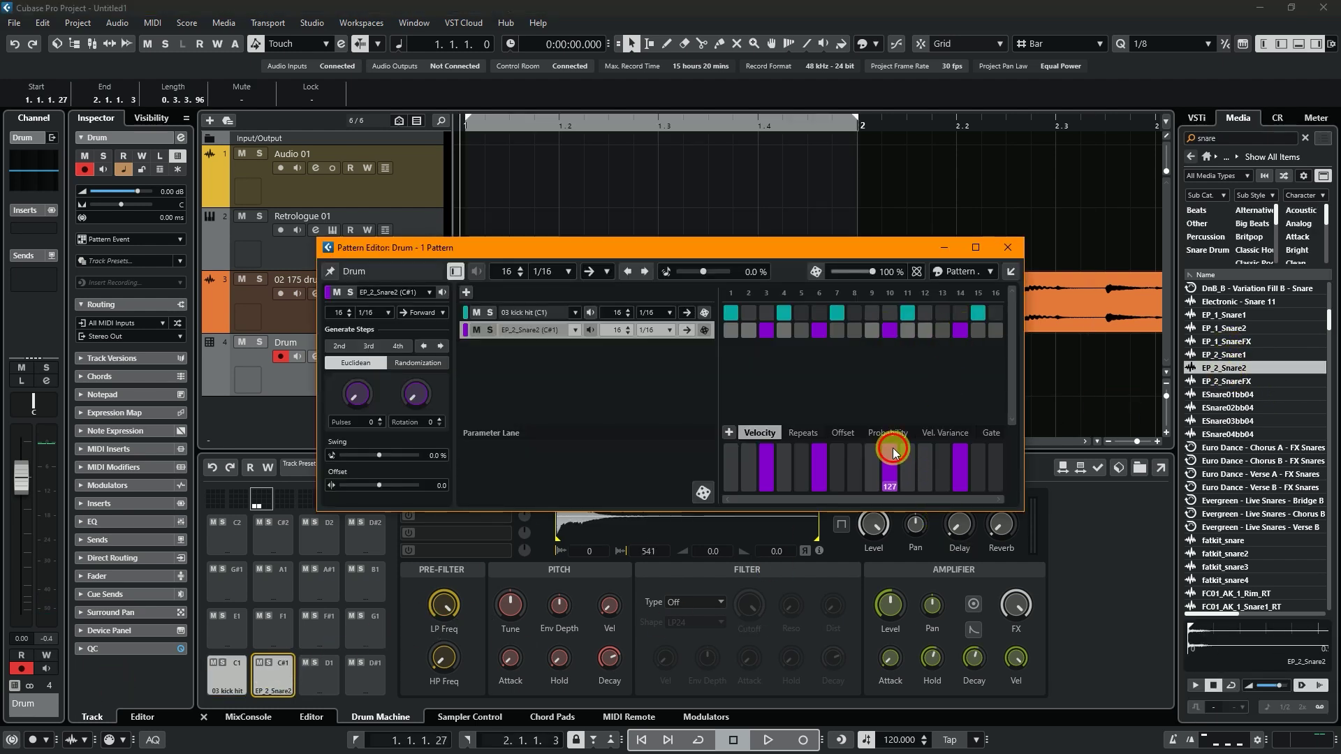
- Soften the step-14 snare velocity, maximize the Pattern Editor, and roll the snare row's dice twice
click(964, 450)
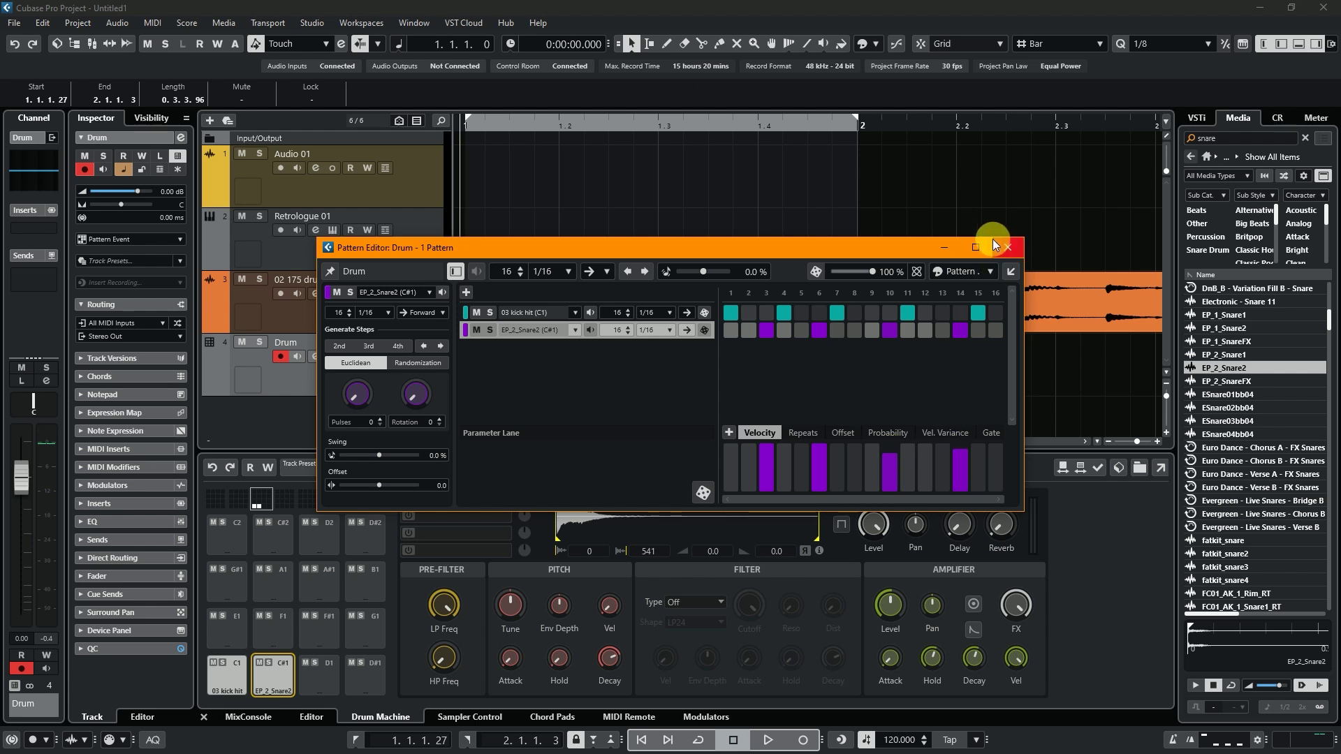
click(976, 248)
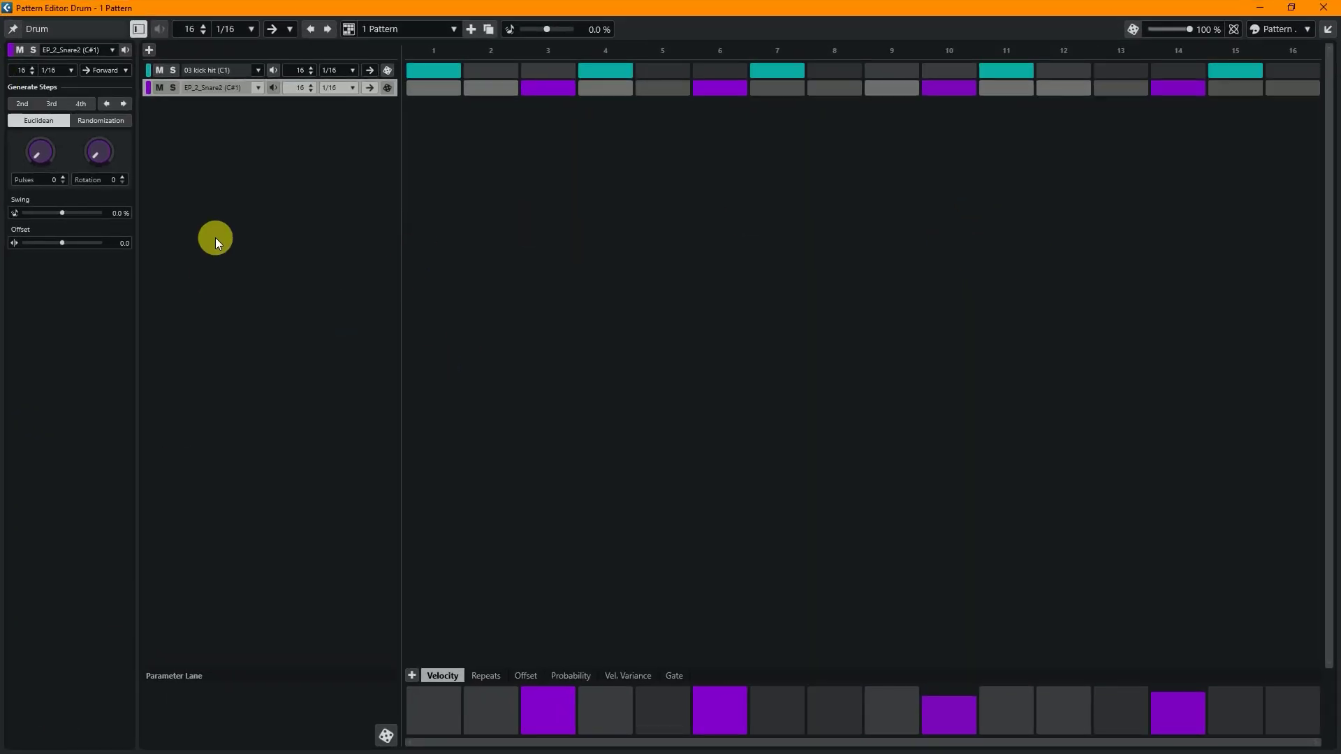
click(389, 88)
click(388, 88)
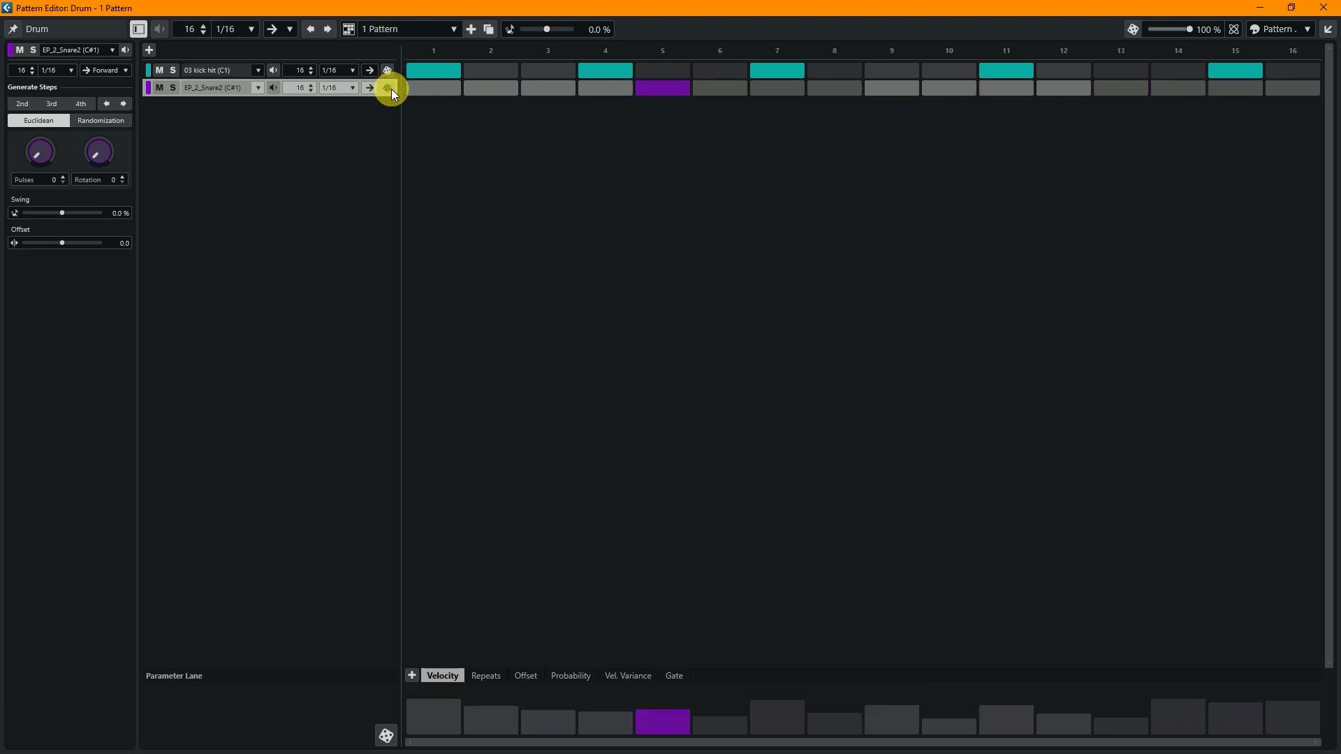